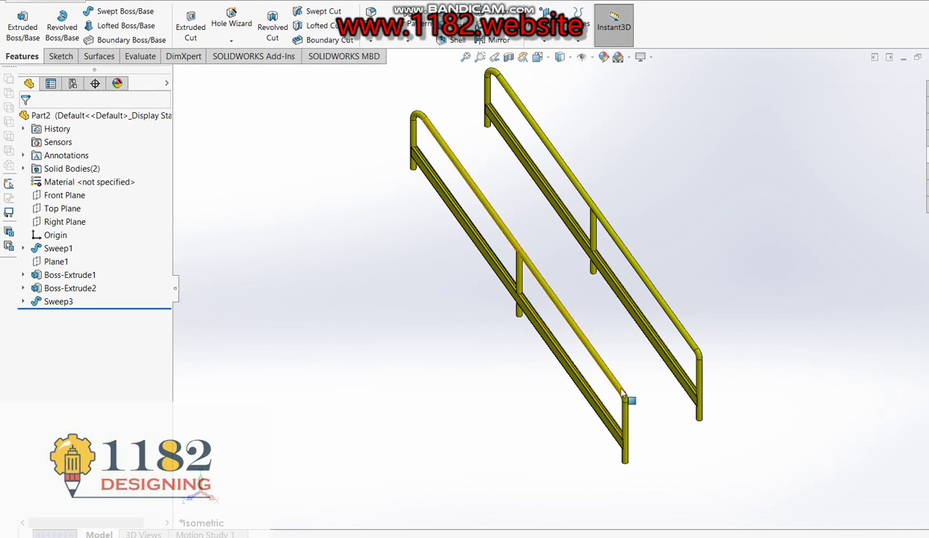
pyautogui.scroll(-1, 631, 414)
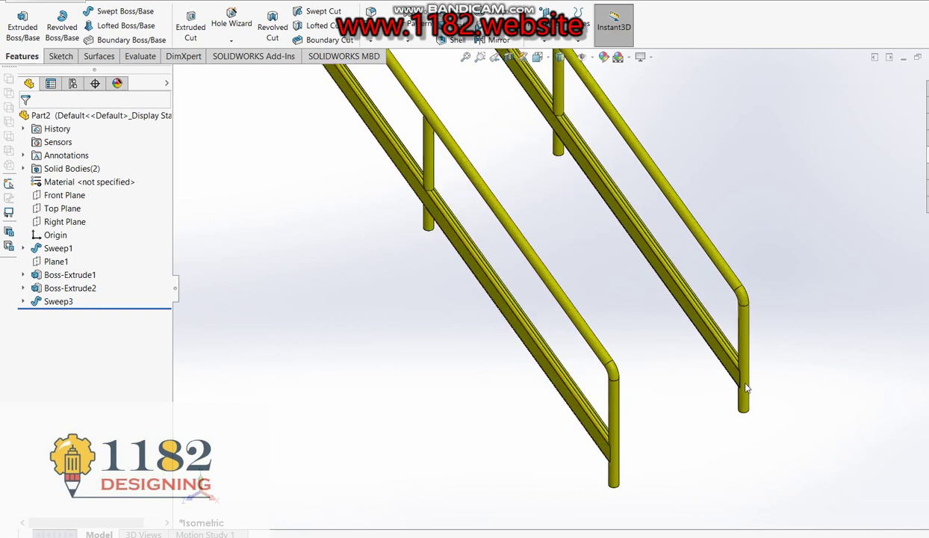
# - Open a new sketch, Sketch7, on the Front Plane and pick the Line tool
pyautogui.click(63, 196)
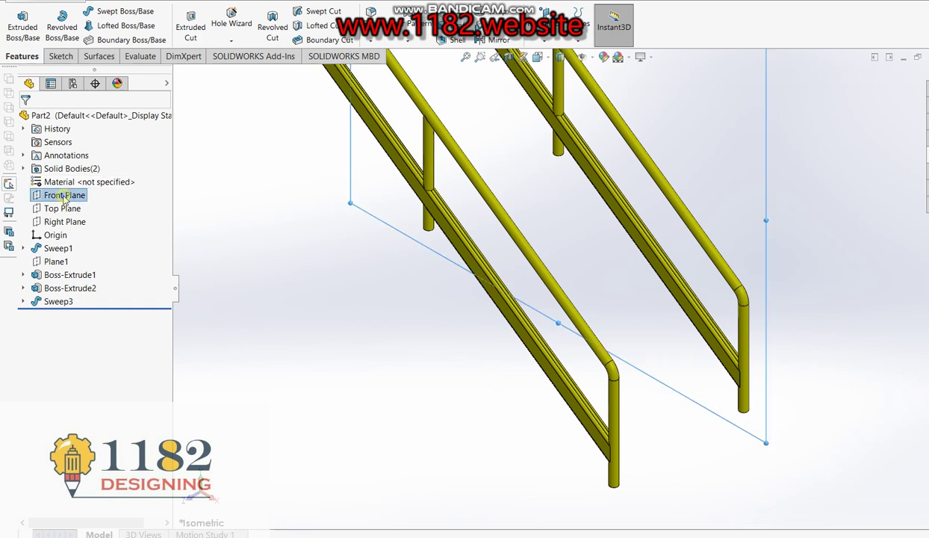
pyautogui.click(23, 26)
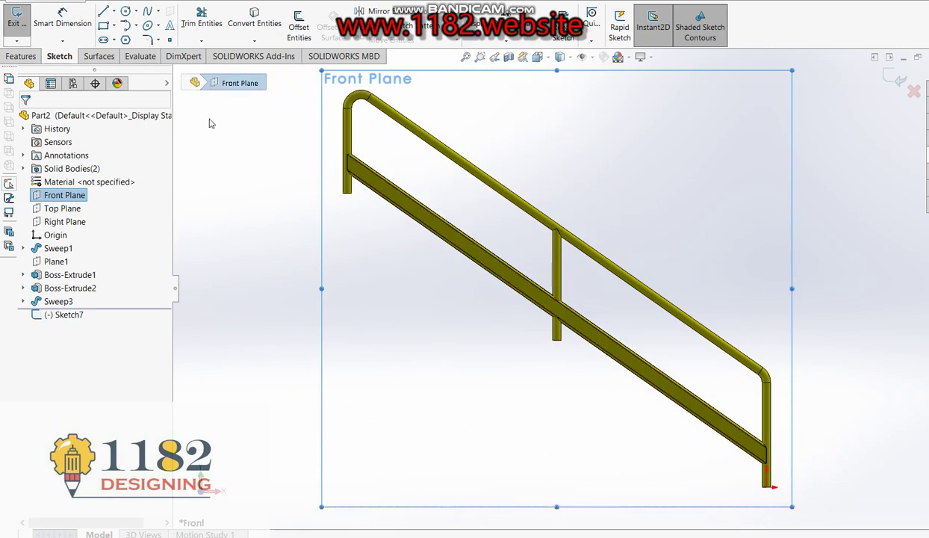
pyautogui.click(271, 169)
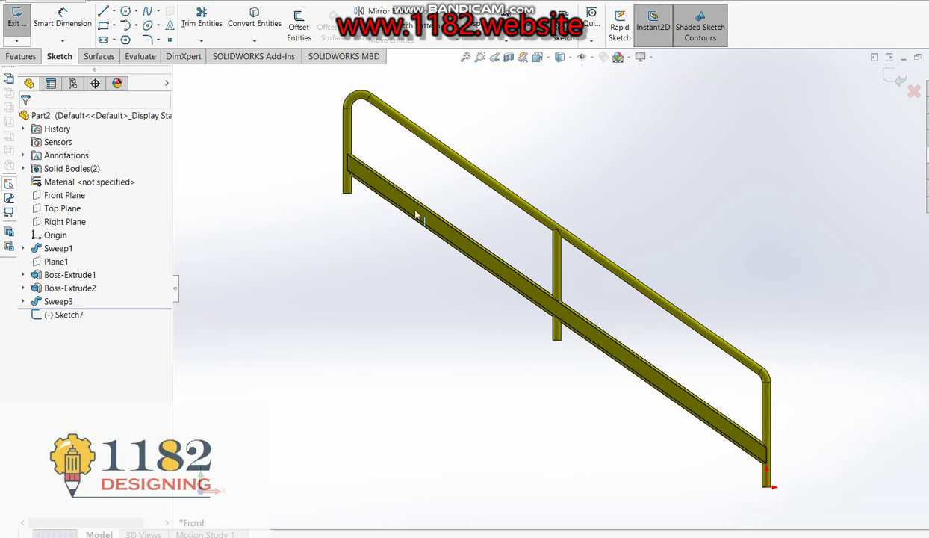
pyautogui.click(103, 11)
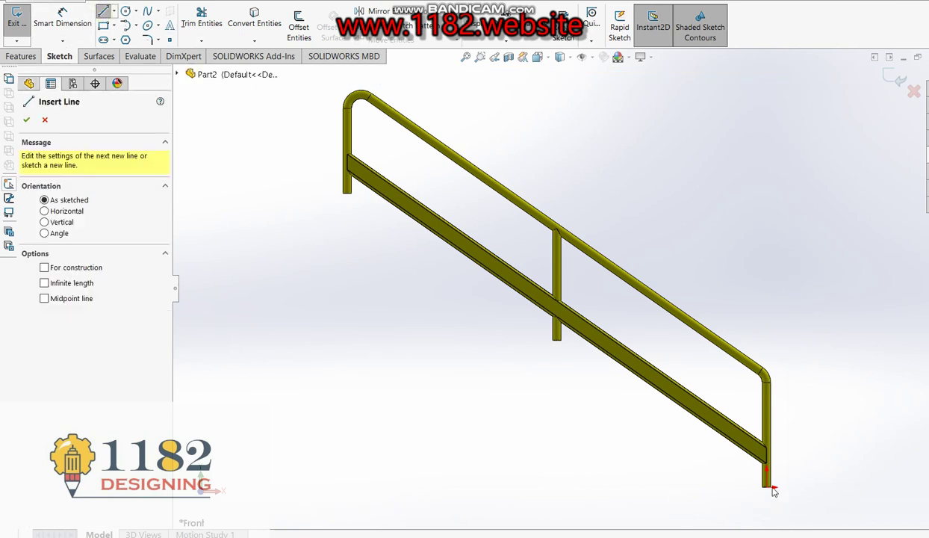
# - Zoom toward the lower post, select the slanted beam's edge and reactivate the Line tool
pyautogui.click(27, 114)
pyautogui.scroll(-3, 588, 389)
pyautogui.scroll(3, 582, 377)
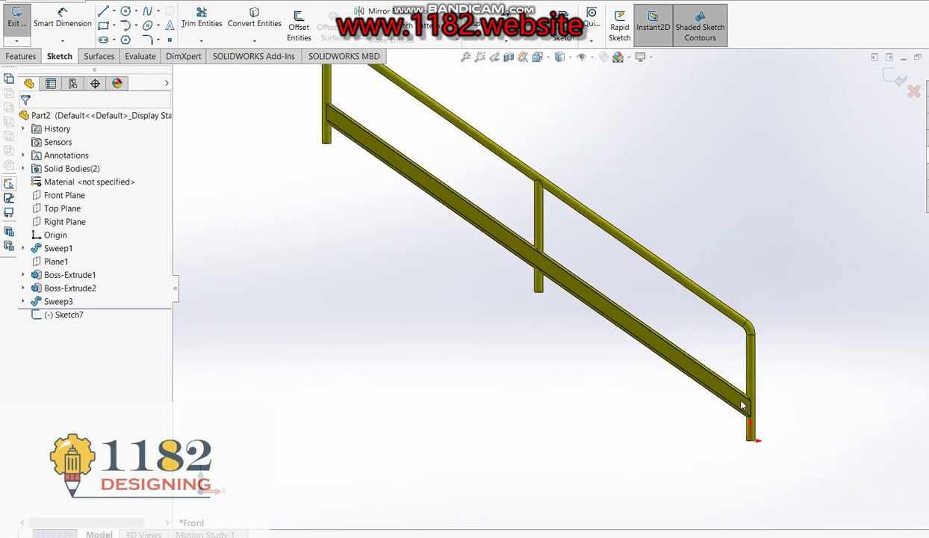
pyautogui.scroll(2, 399, 404)
pyautogui.scroll(-3, 680, 411)
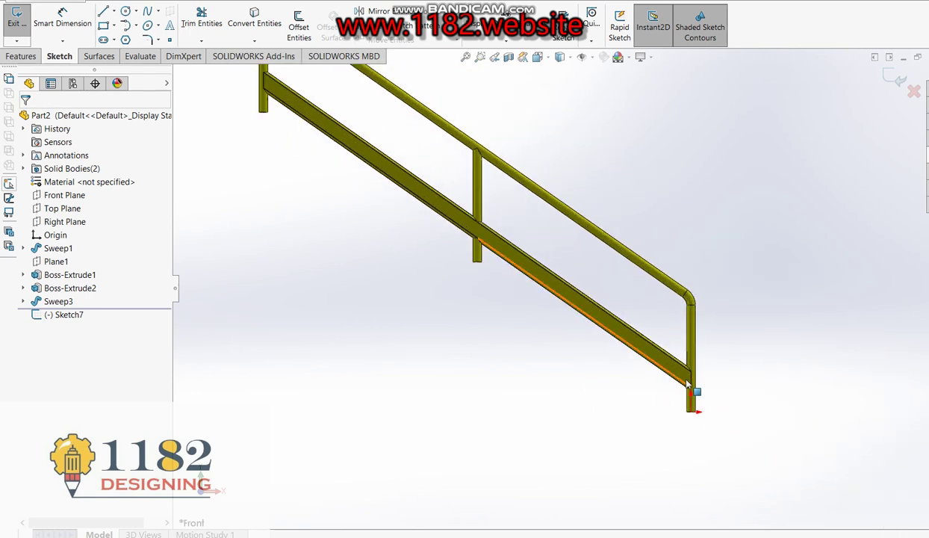
pyautogui.scroll(-2, 683, 378)
pyautogui.click(391, 191)
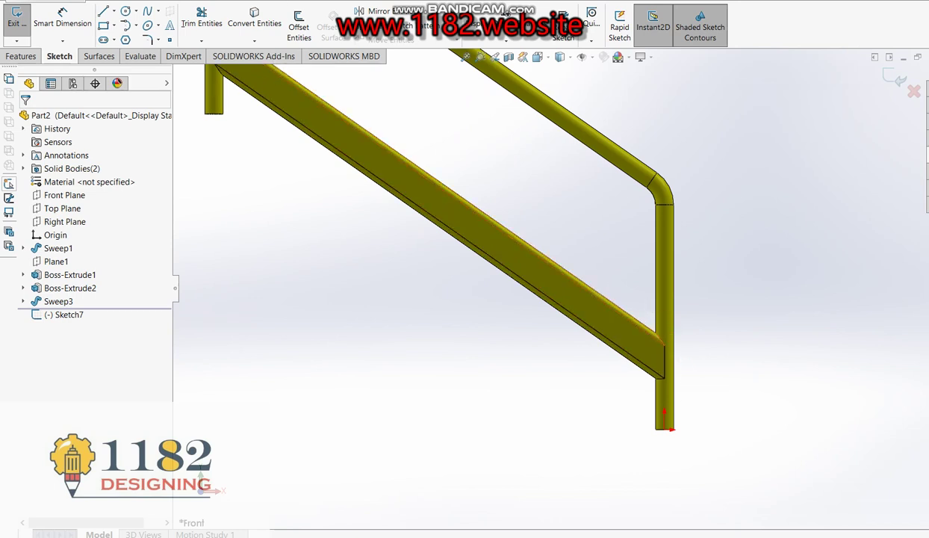
pyautogui.click(104, 14)
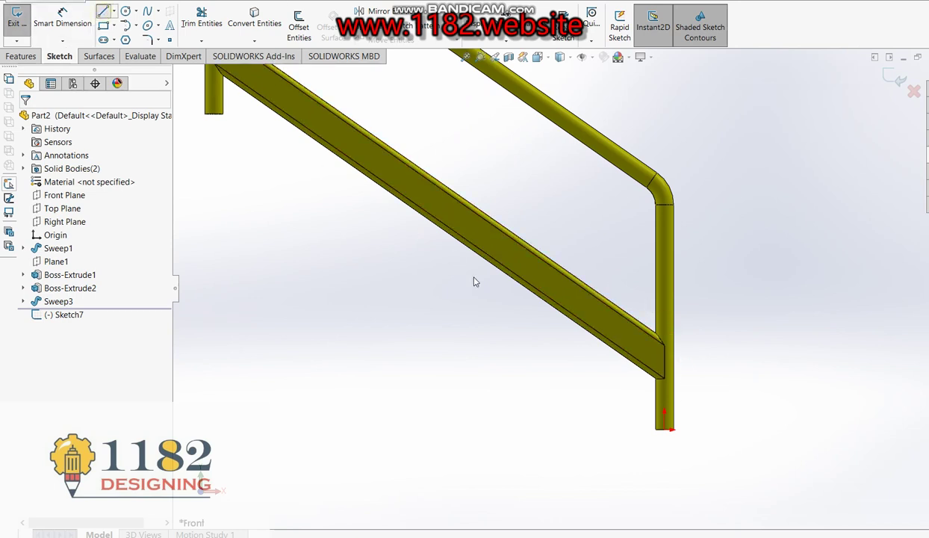
# - Draw a horizontal line from the beam's lower edge to the post and dimension it 150 mm
pyautogui.click(598, 332)
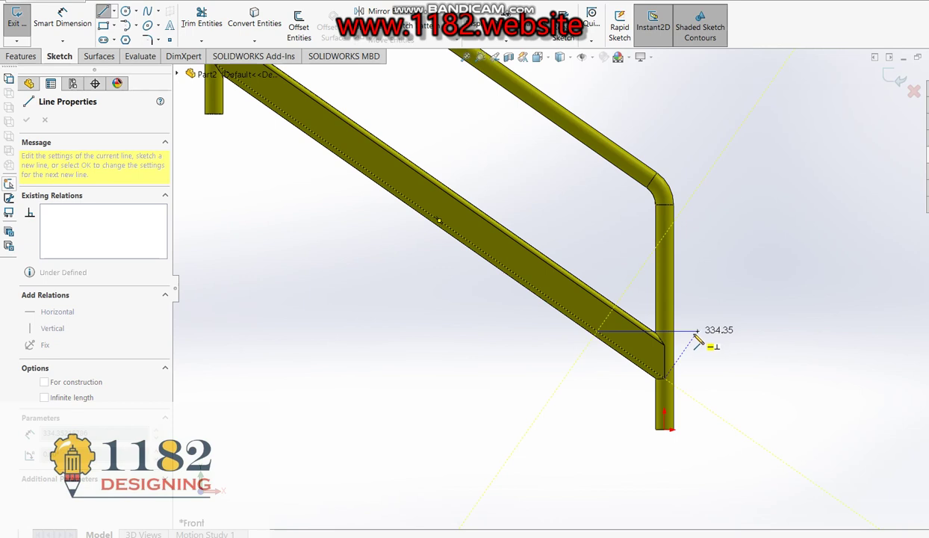
pyautogui.click(675, 333)
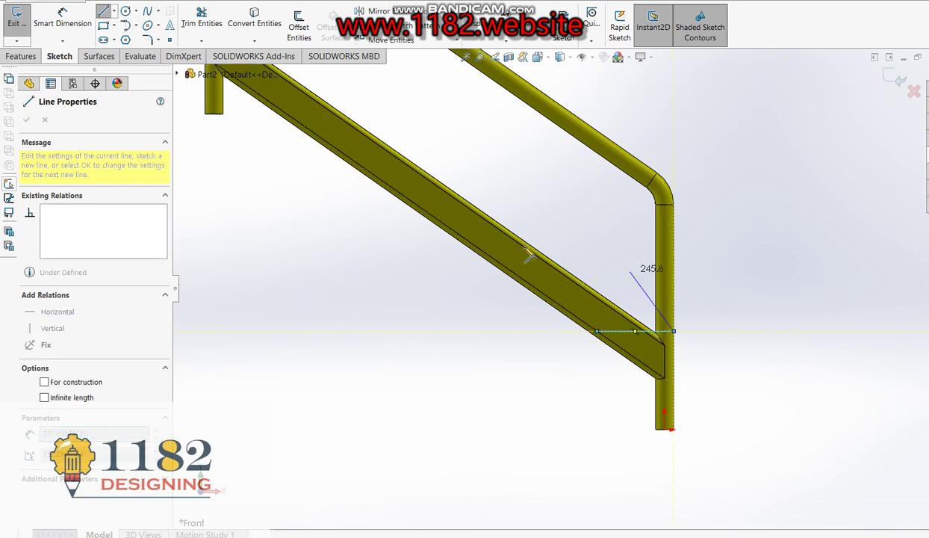
pyautogui.press('Escape')
pyautogui.click(62, 15)
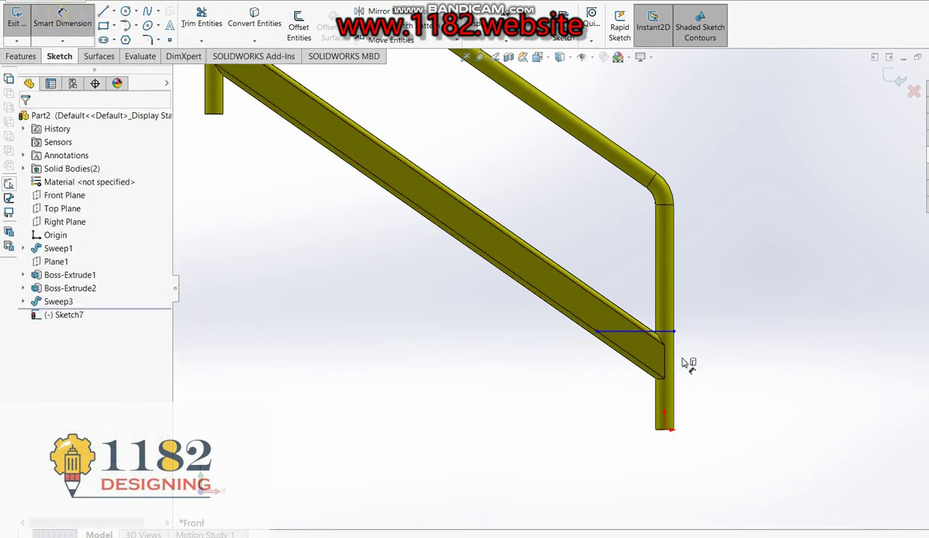
pyautogui.click(647, 336)
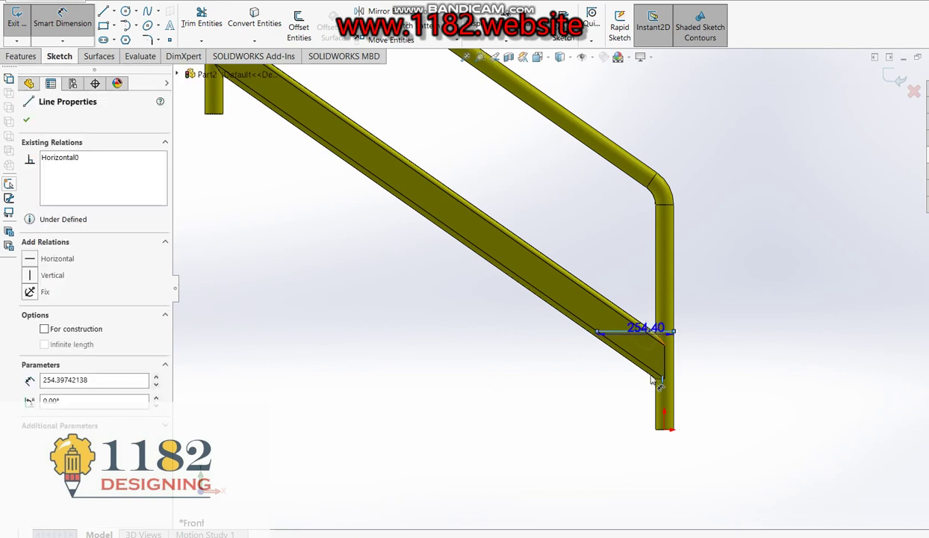
pyautogui.click(633, 420)
pyautogui.write('150')
pyautogui.press('Return')
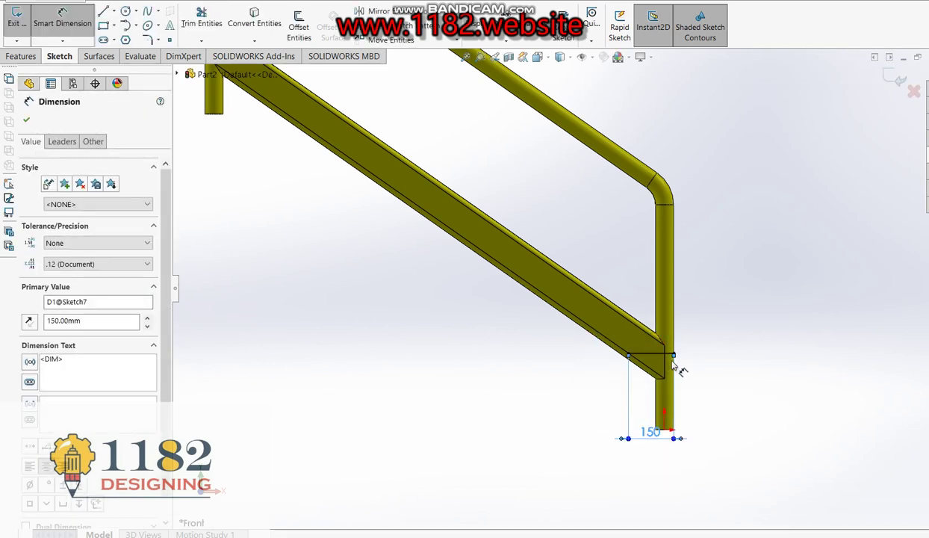
# - Offset the 150 mm line by 10 mm to make a parallel line above it
pyautogui.scroll(-2, 687, 367)
pyautogui.scroll(-1, 678, 368)
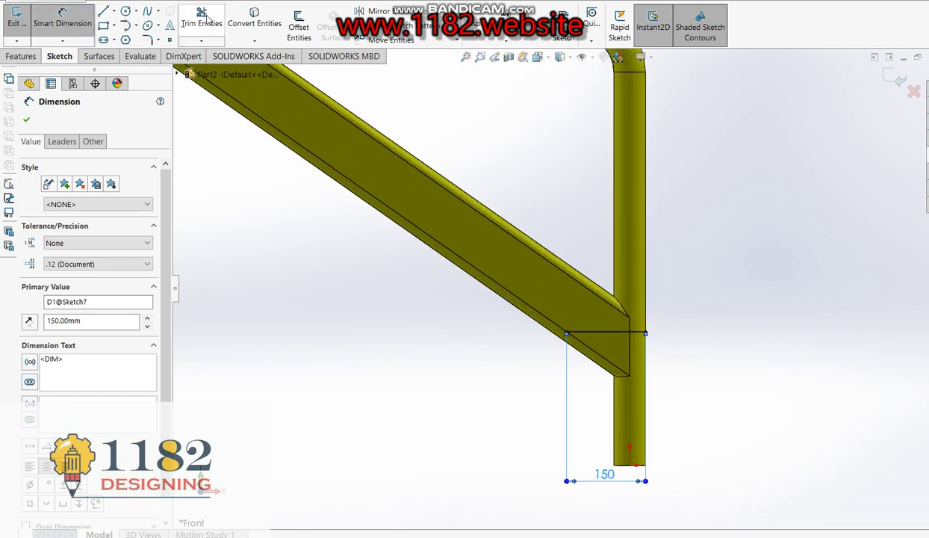
pyautogui.click(298, 27)
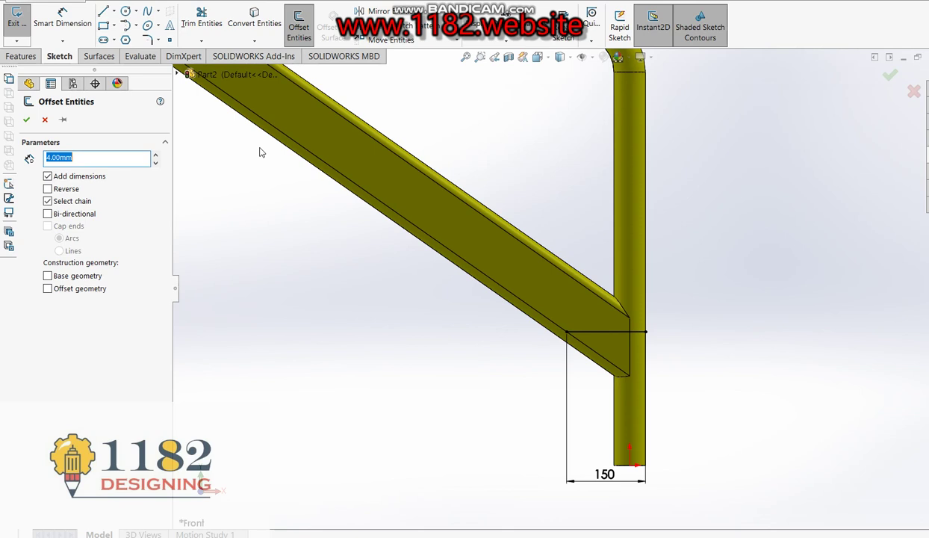
pyautogui.write('10')
pyautogui.press('Return')
pyautogui.click(611, 319)
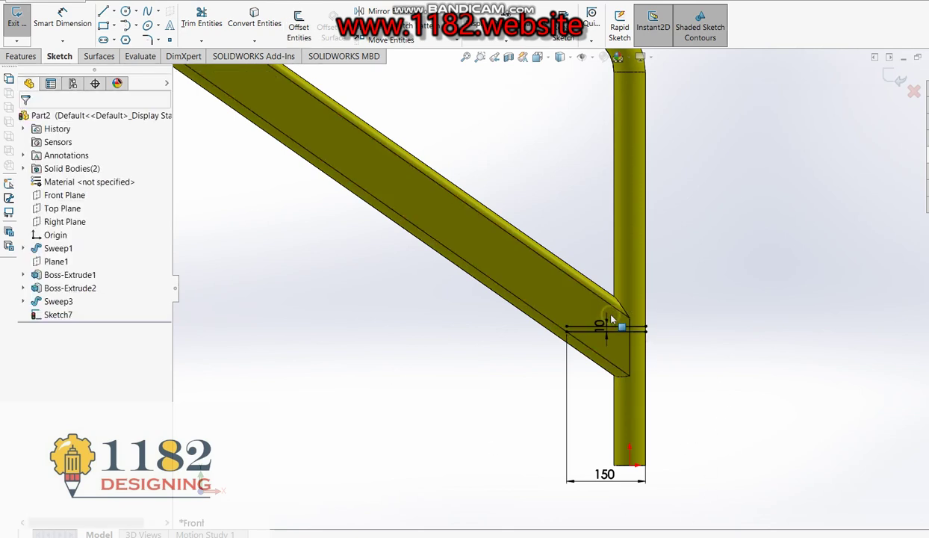
pyautogui.scroll(-1, 617, 326)
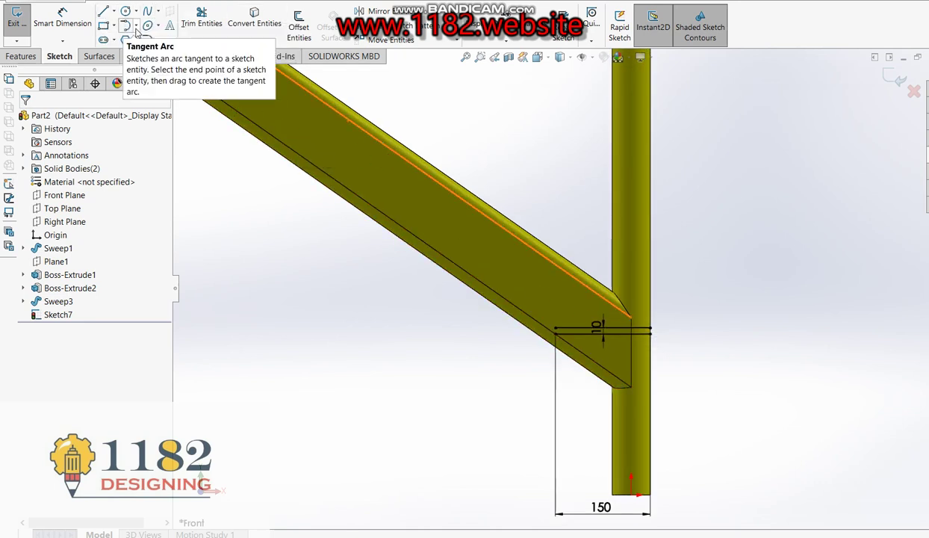
# - Draw a short vertical line right of the post and a tangent arc joining the upper line's end to it
pyautogui.click(128, 25)
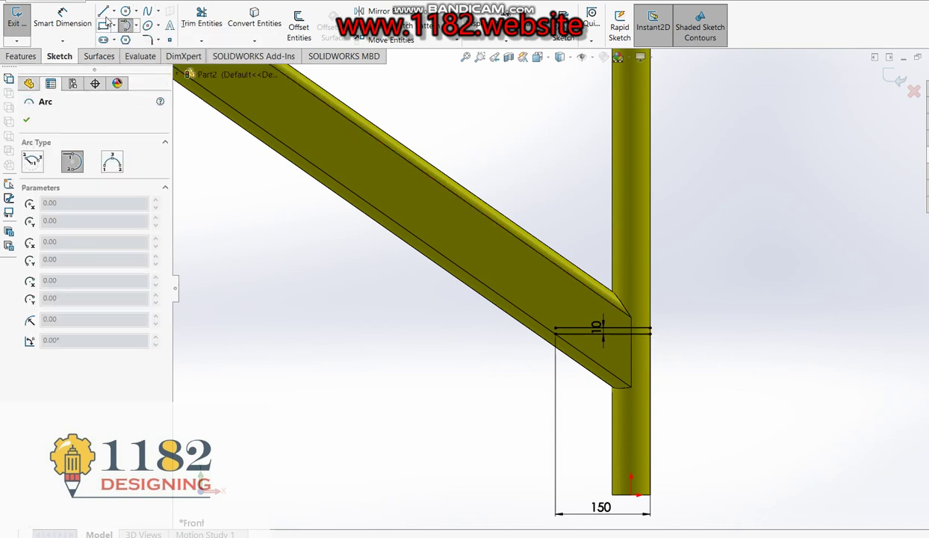
pyautogui.press('l')
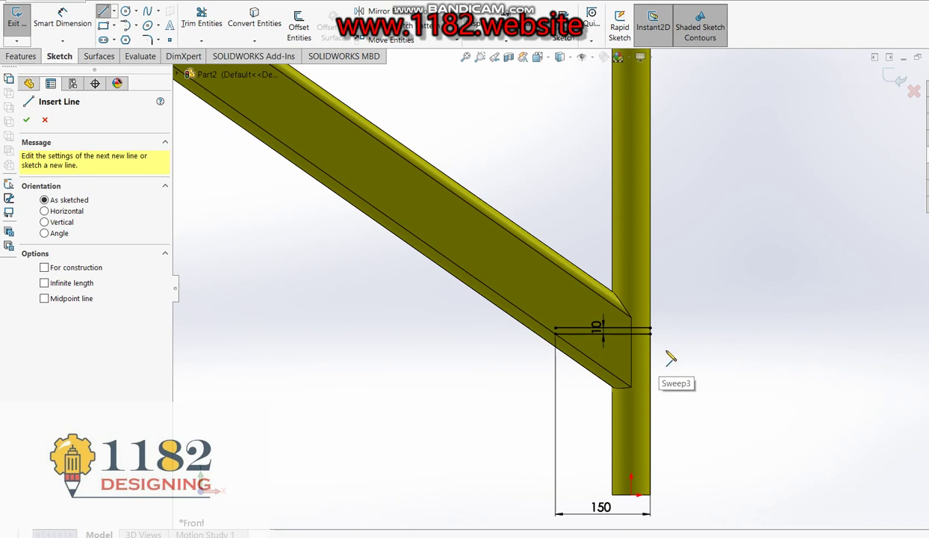
pyautogui.click(669, 360)
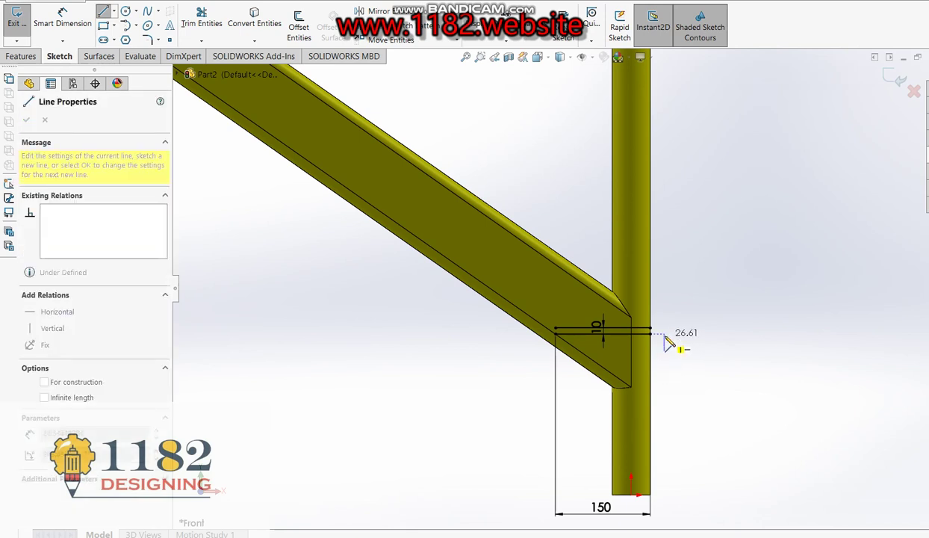
pyautogui.scroll(-2, 667, 340)
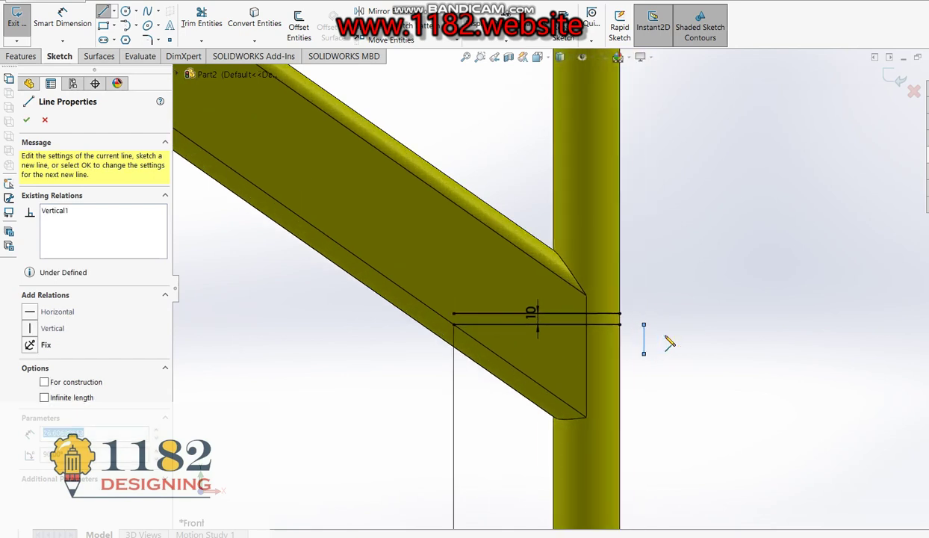
pyautogui.scroll(-2, 661, 343)
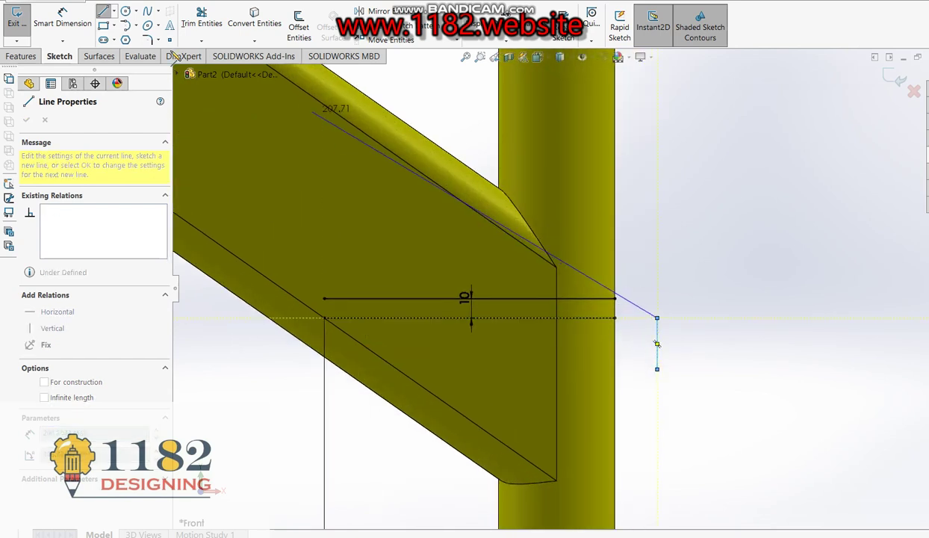
pyautogui.click(130, 27)
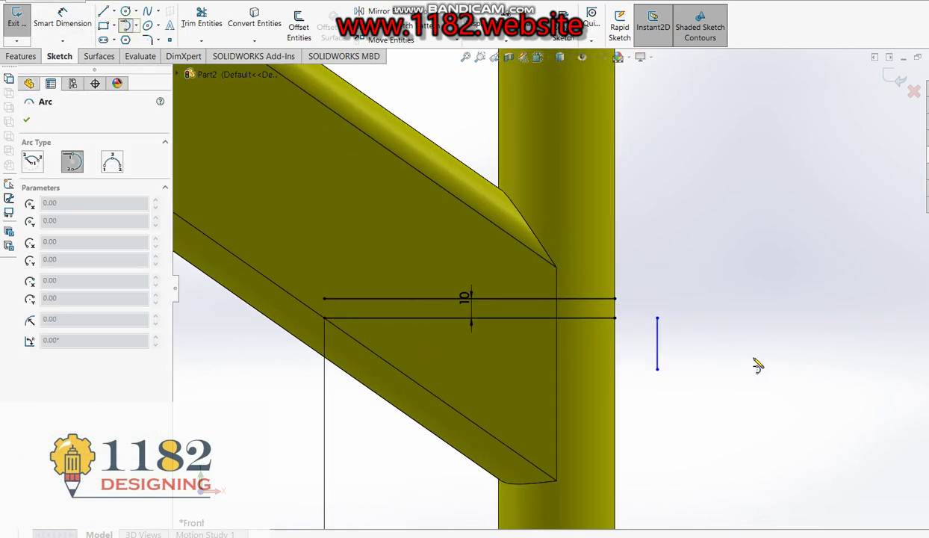
pyautogui.click(615, 300)
pyautogui.click(658, 317)
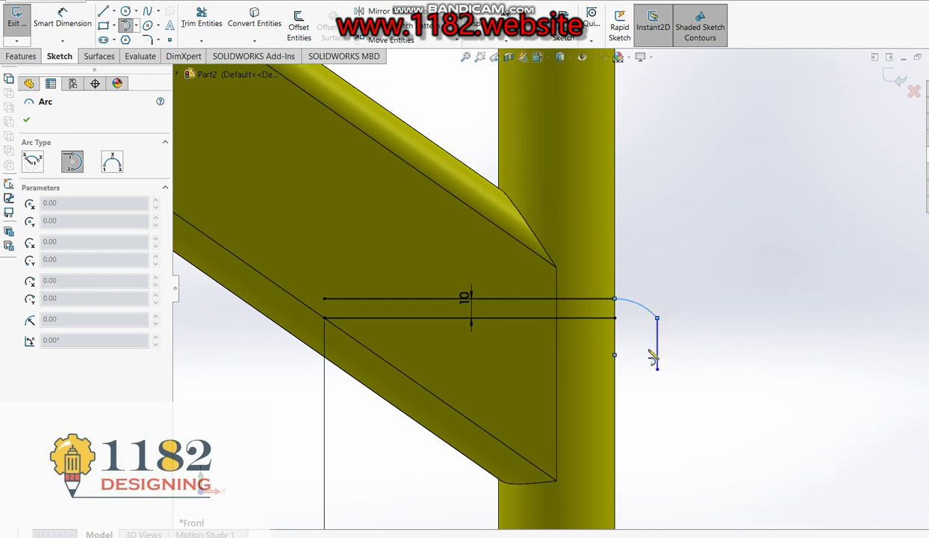
# - Dimension the vertical line to 20 mm, measured from the horizontal line to its lower end
pyautogui.click(61, 35)
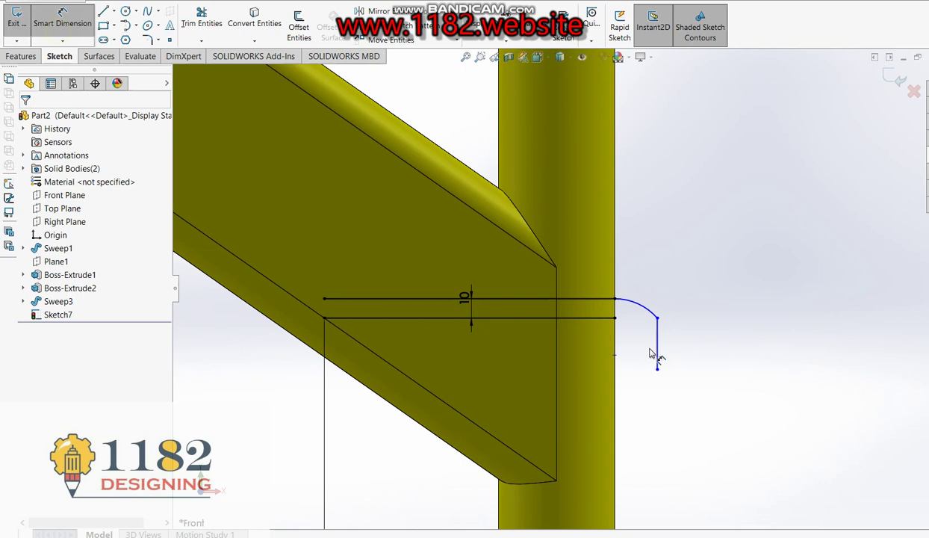
pyautogui.click(594, 319)
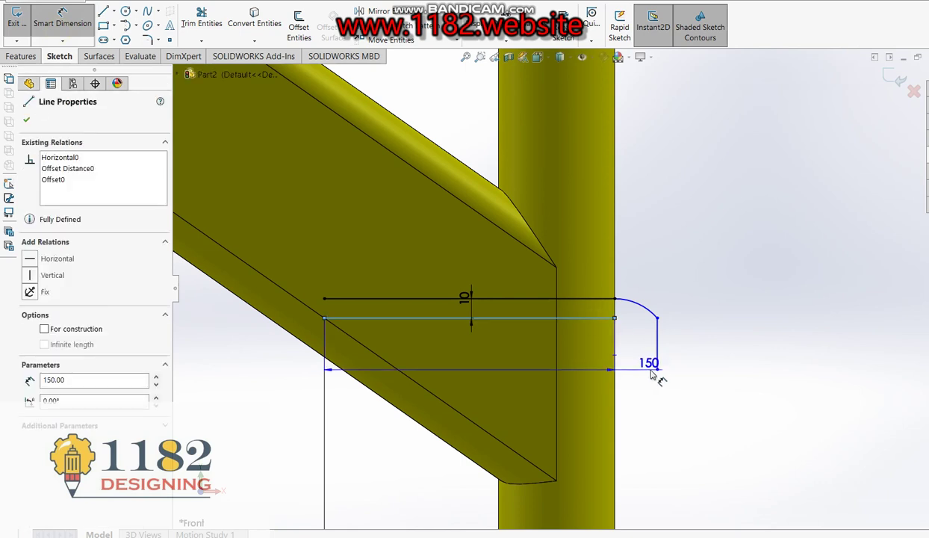
pyautogui.click(657, 368)
pyautogui.click(699, 342)
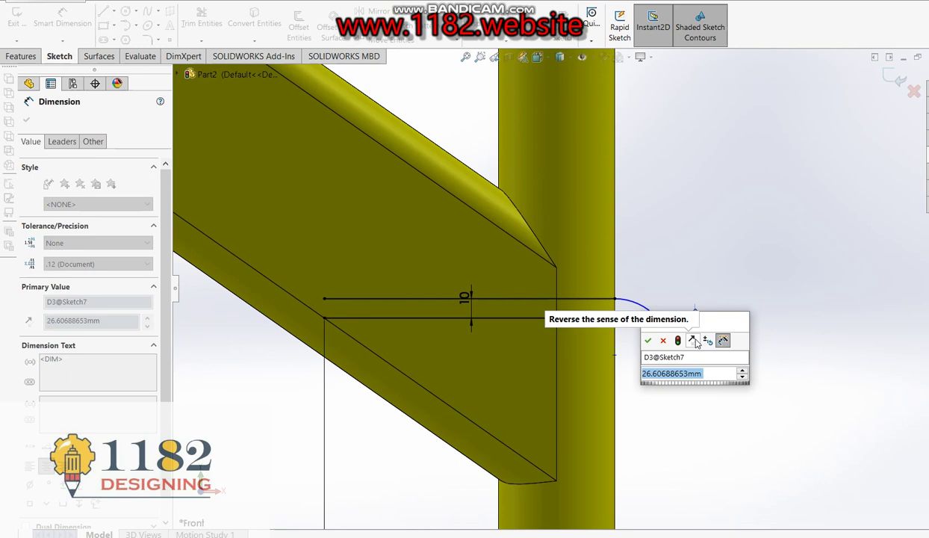
pyautogui.write('20')
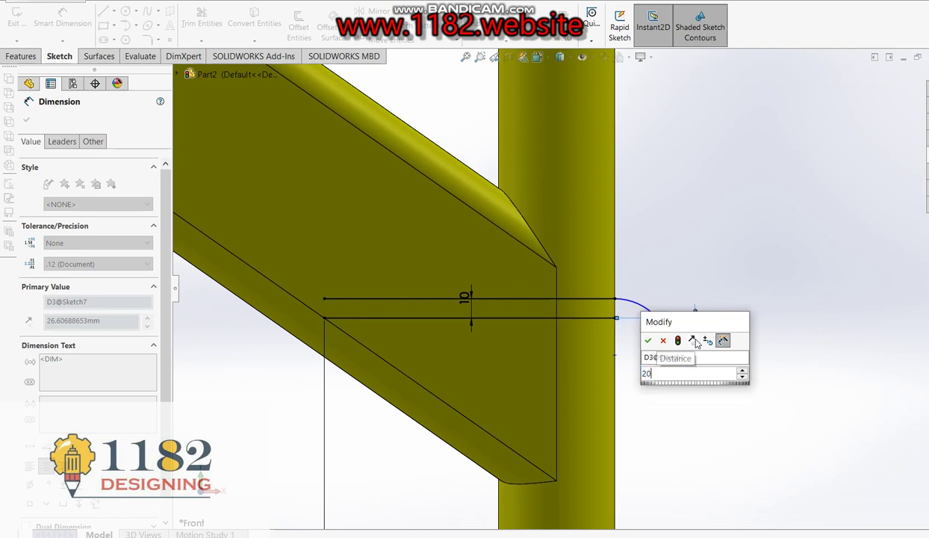
pyautogui.press('Return')
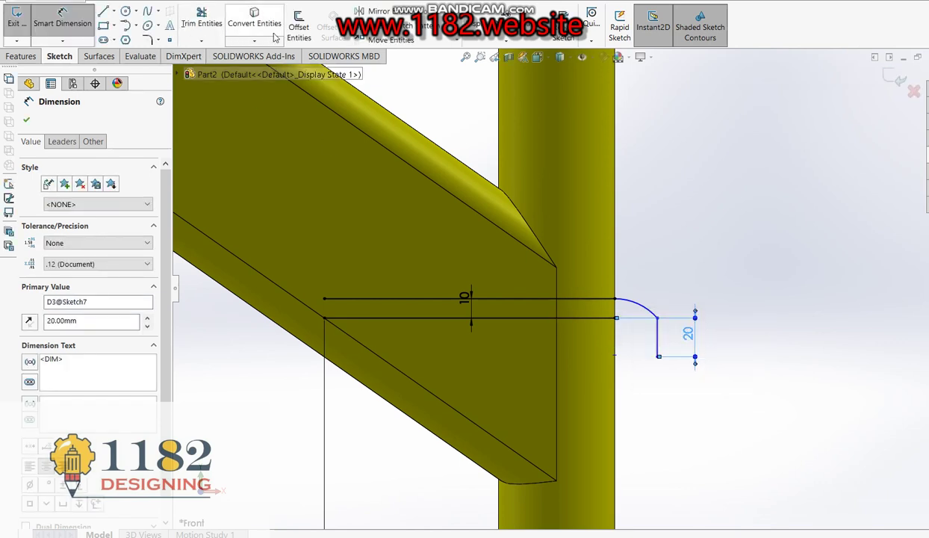
pyautogui.click(299, 26)
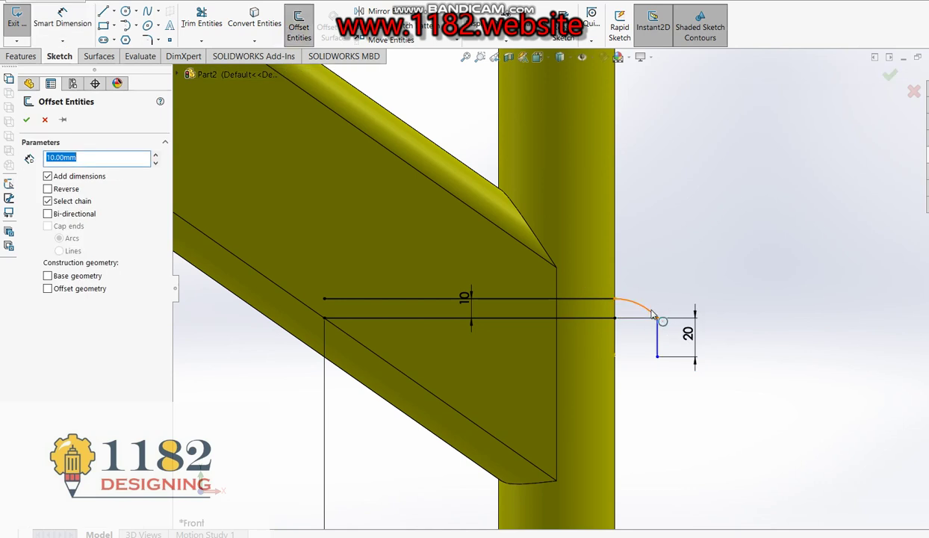
# - Offset the arc and the 20 mm vertical line 10 mm inward, with Select chain turned off
pyautogui.click(653, 313)
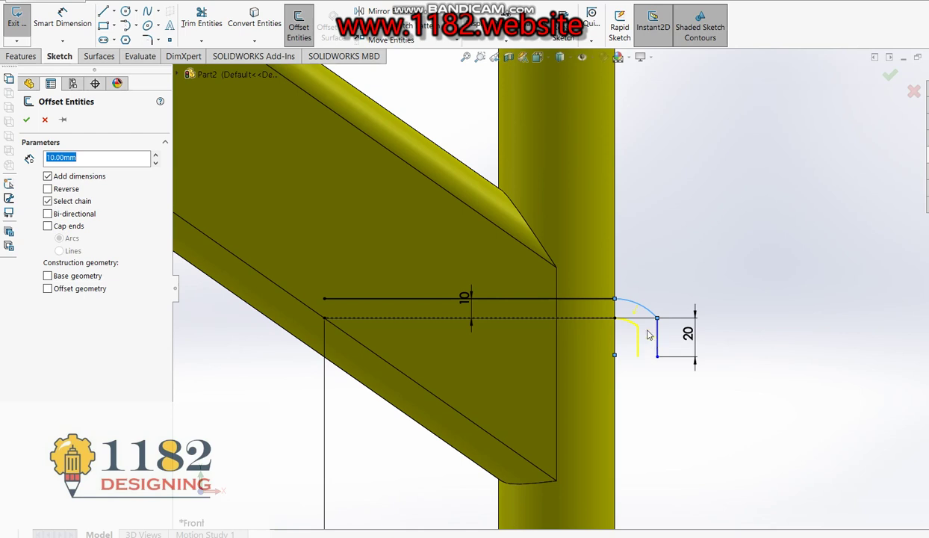
pyautogui.click(47, 201)
pyautogui.click(654, 338)
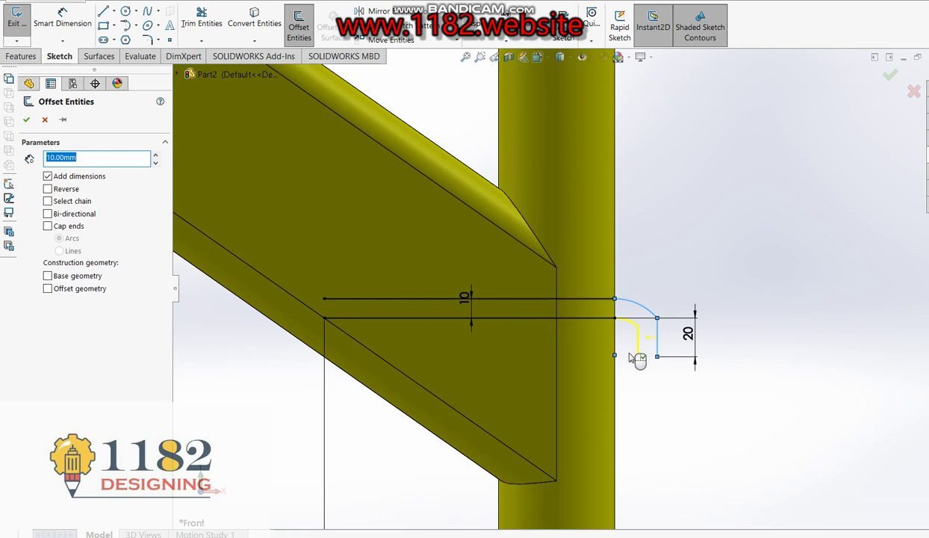
pyautogui.press('Return')
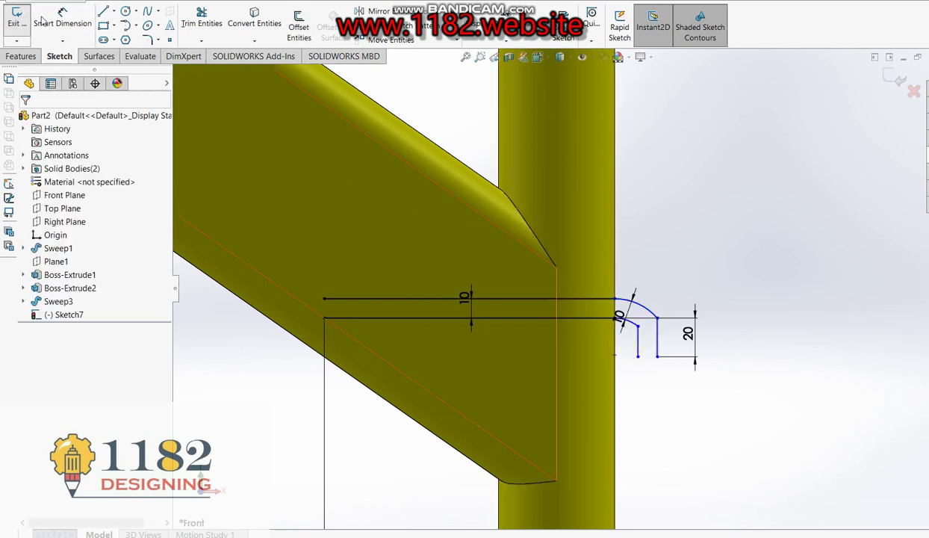
# - Close the profile with a short vertical line at the left end and a bottom line between the legs
pyautogui.click(103, 11)
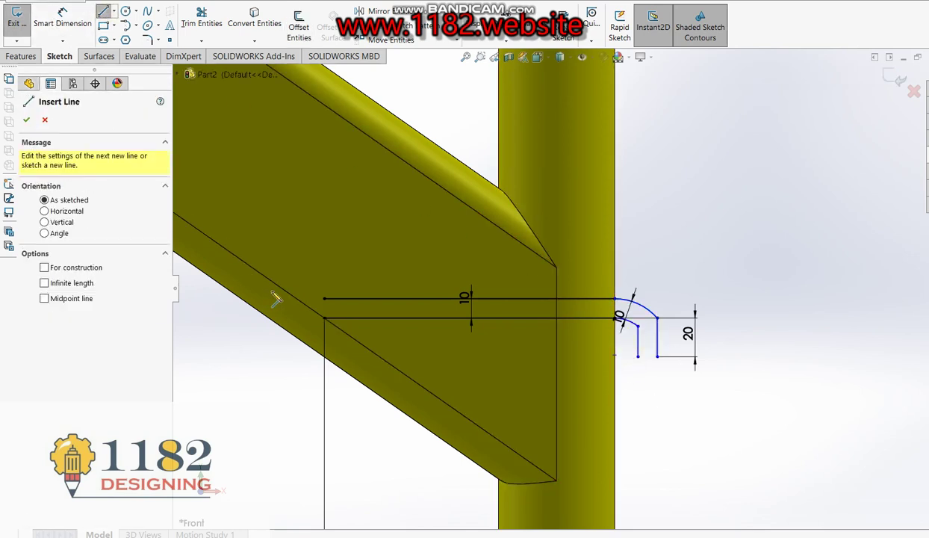
pyautogui.click(324, 299)
pyautogui.click(324, 319)
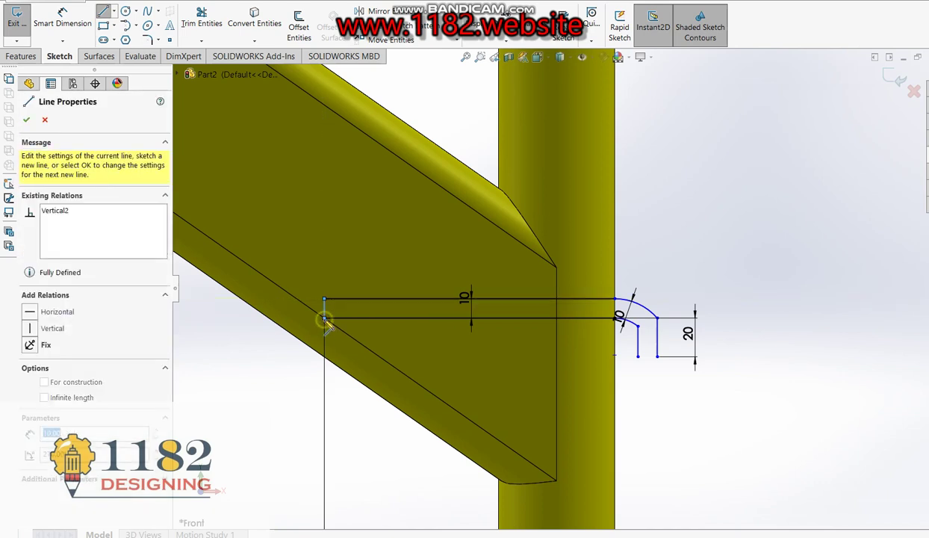
pyautogui.click(658, 357)
pyautogui.click(638, 356)
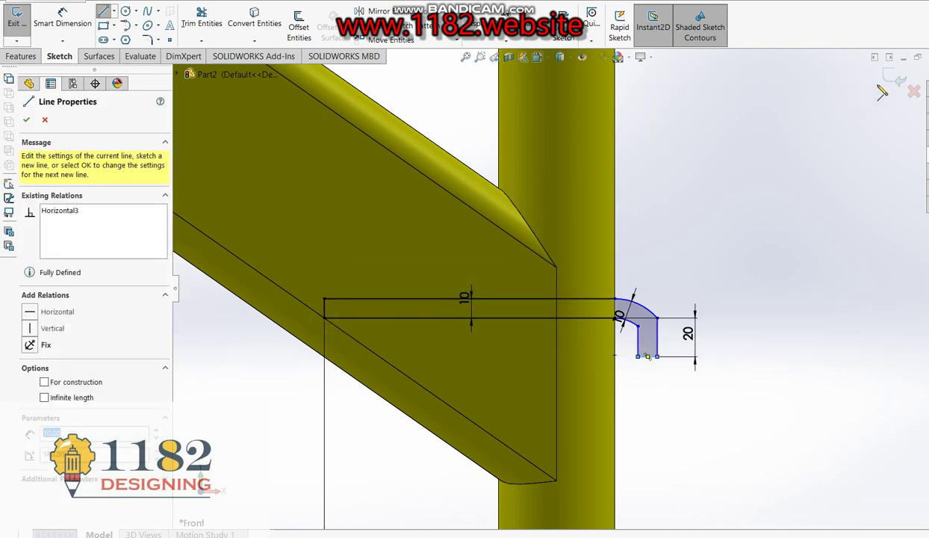
pyautogui.press('Escape')
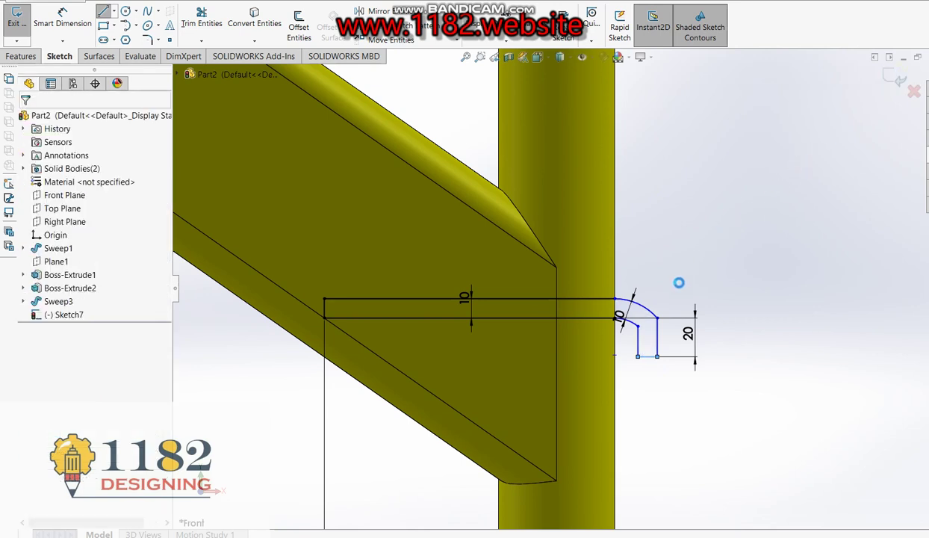
pyautogui.scroll(3, 653, 288)
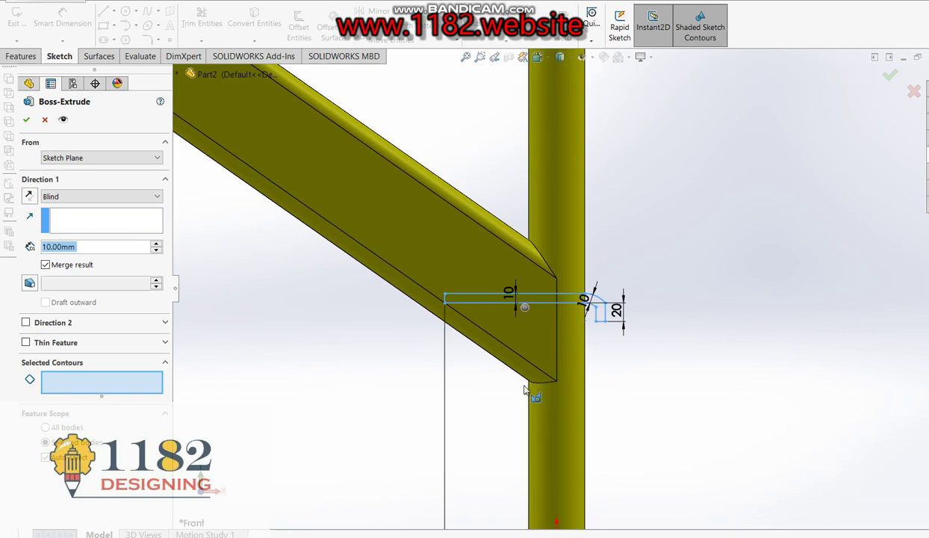
# - Extrude the Sketch7 region Up To Surface, ending on the opposite stringer's inner face
pyautogui.moveTo(561, 328); pyautogui.dragTo(544, 304, button='middle')
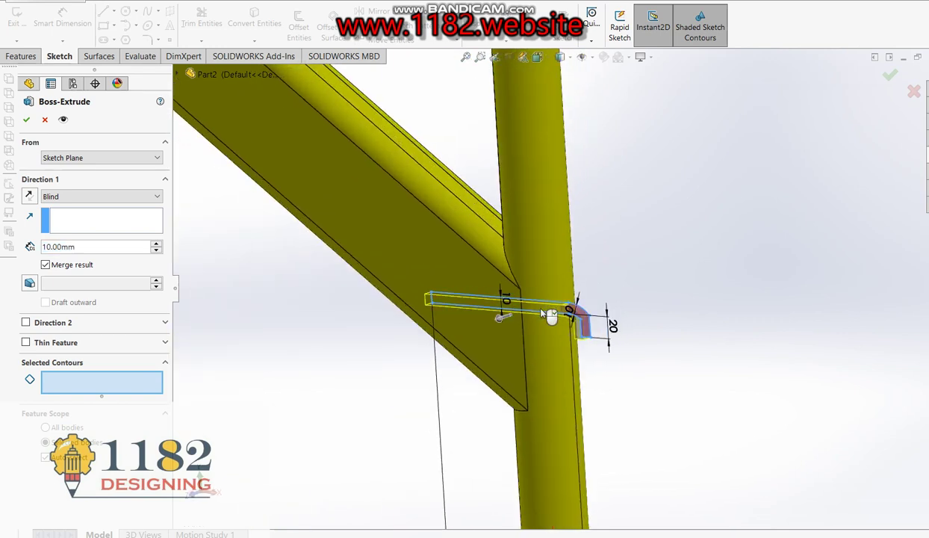
pyautogui.click(525, 299)
pyautogui.click(74, 191)
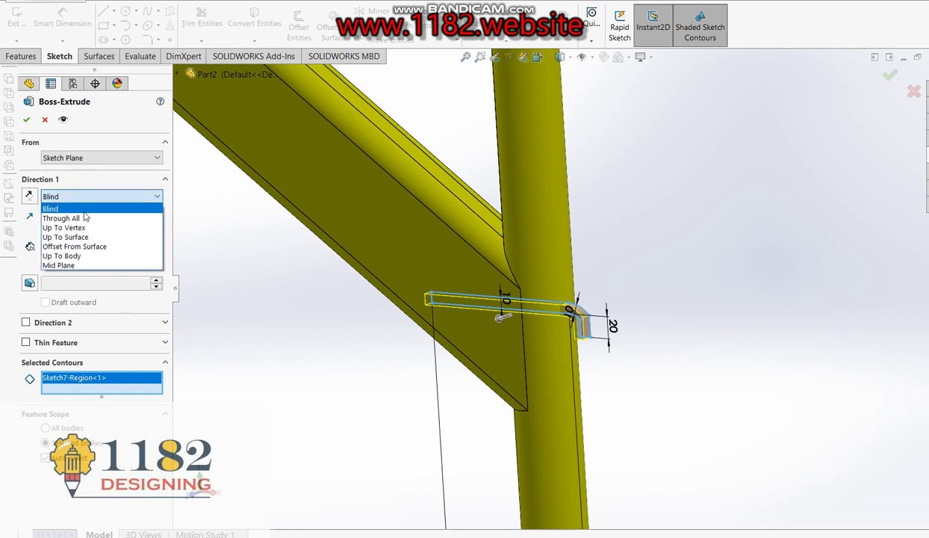
pyautogui.click(82, 237)
pyautogui.scroll(5, 514, 308)
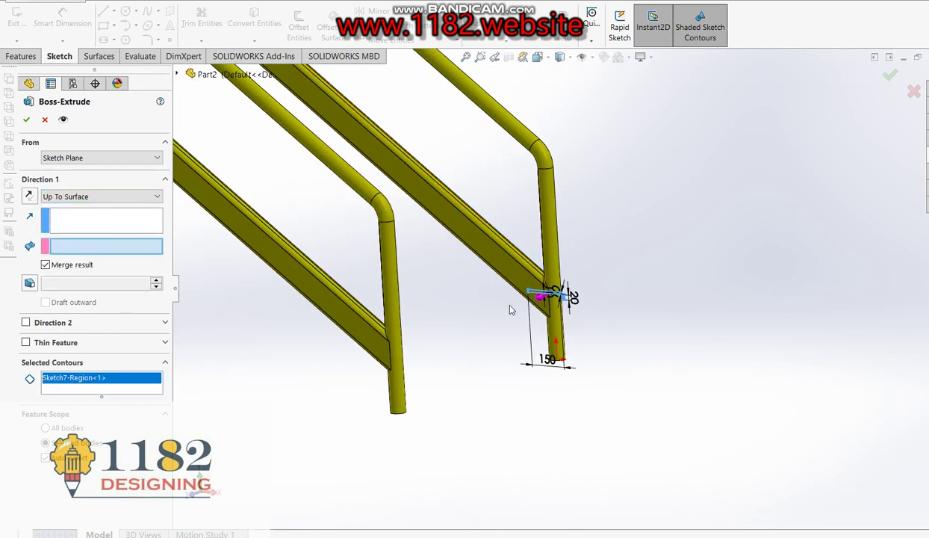
pyautogui.moveTo(364, 382)
pyautogui.mouseDown(button='middle')
pyautogui.moveTo(394, 373)
pyautogui.moveTo(301, 394)
pyautogui.moveTo(276, 421)
pyautogui.mouseUp(button='middle')
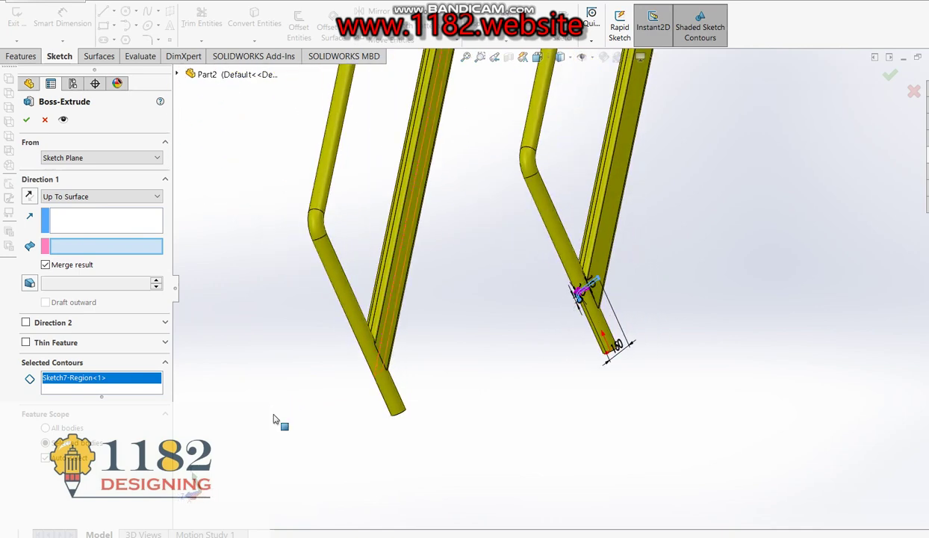
pyautogui.click(377, 340)
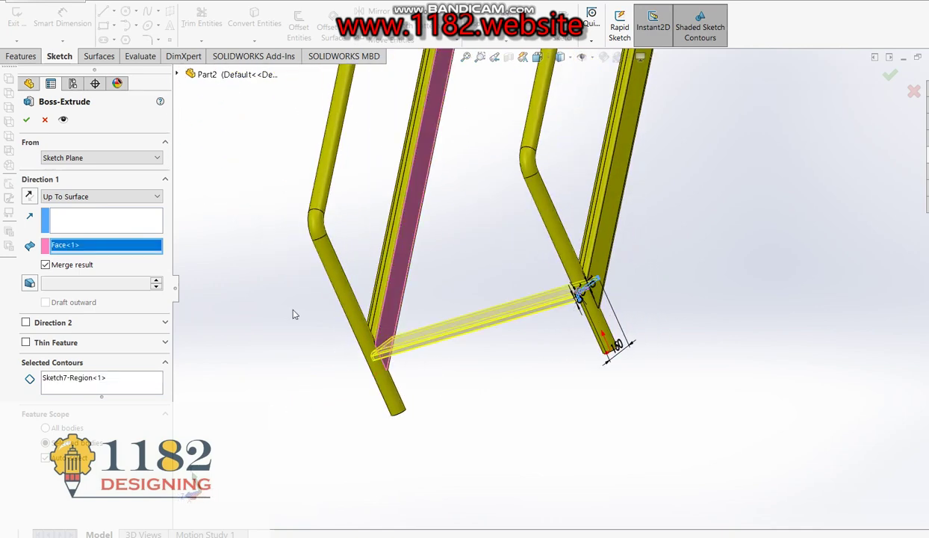
pyautogui.click(26, 119)
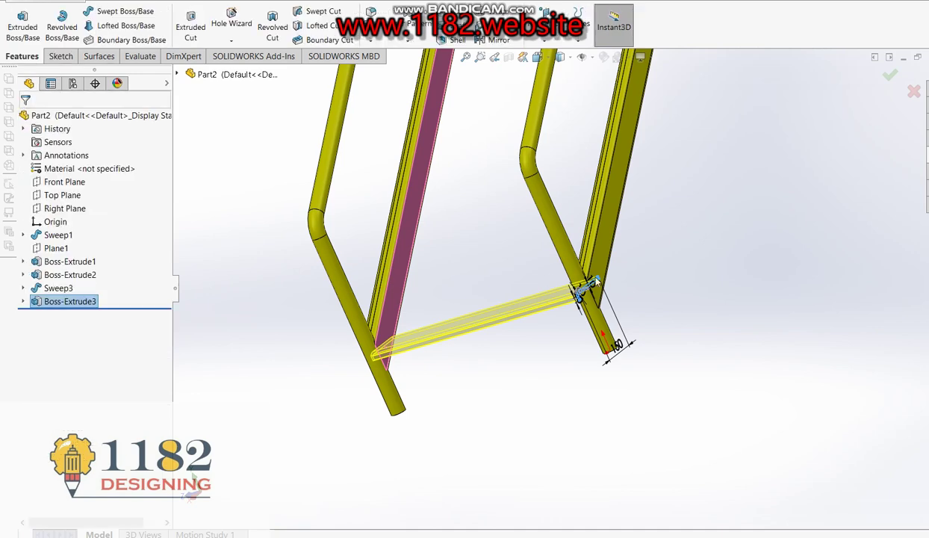
# - Give the Boss-Extrude3 step plate a grey appearance
pyautogui.scroll(-3, 518, 289)
pyautogui.scroll(1, 575, 388)
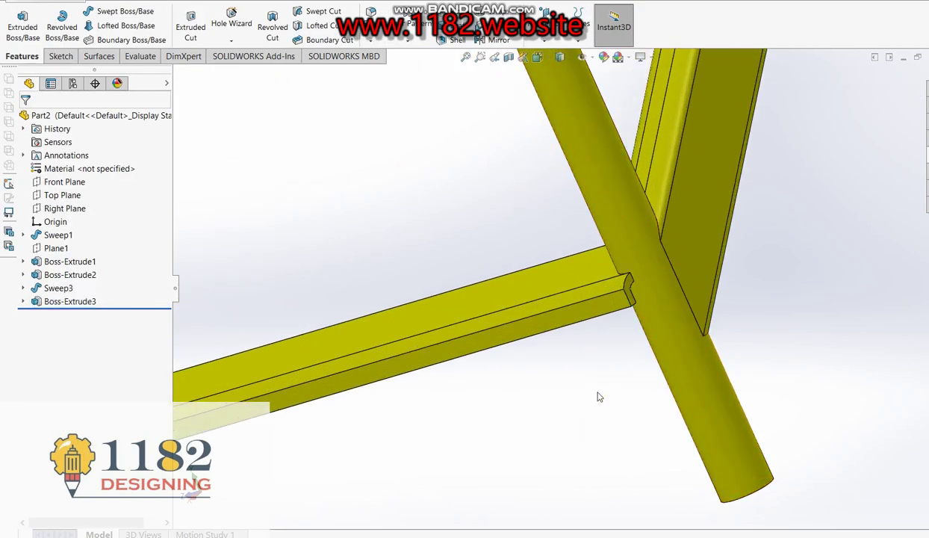
pyautogui.scroll(3, 583, 392)
pyautogui.scroll(2, 582, 381)
pyautogui.moveTo(525, 316)
pyautogui.mouseDown(button='middle')
pyautogui.moveTo(601, 332)
pyautogui.moveTo(559, 296)
pyautogui.mouseUp(button='middle')
pyautogui.scroll(-1, 558, 296)
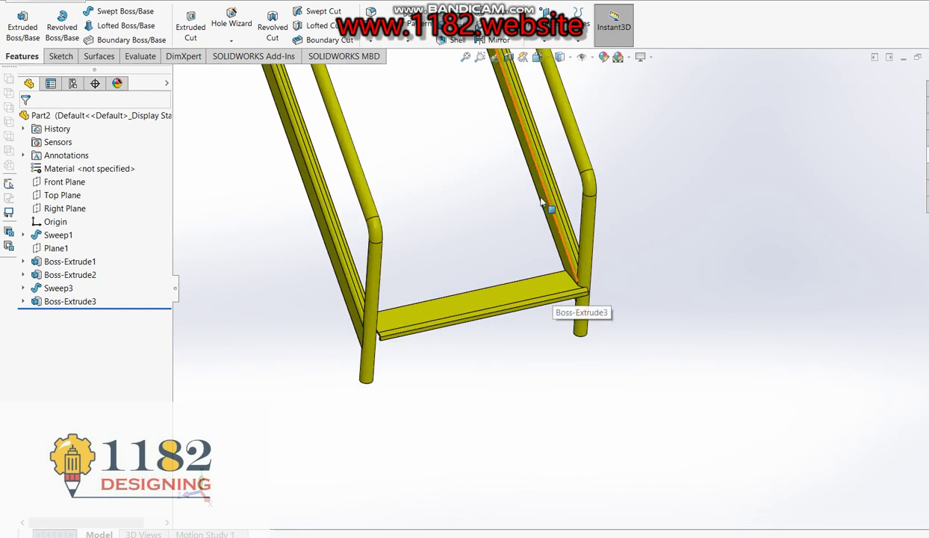
pyautogui.scroll(2, 515, 224)
pyautogui.scroll(-1, 497, 276)
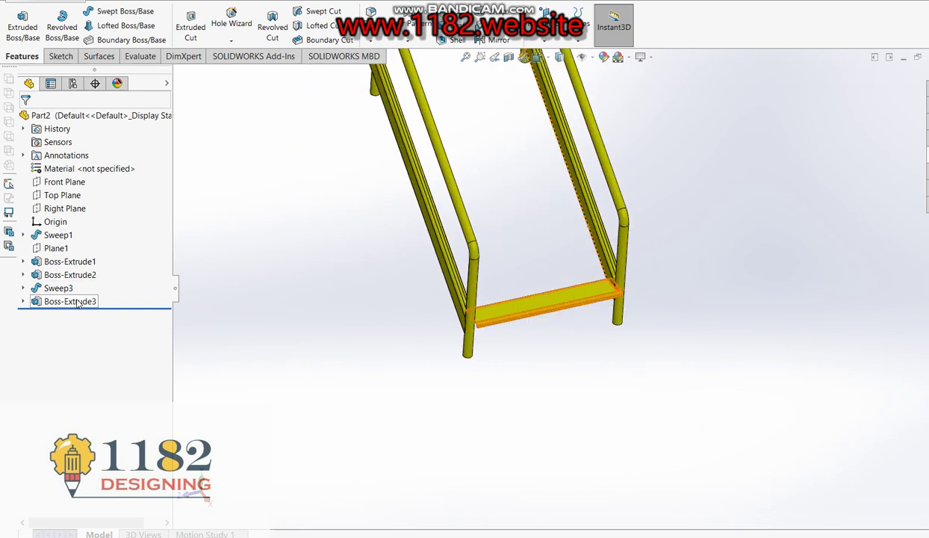
pyautogui.click(511, 303)
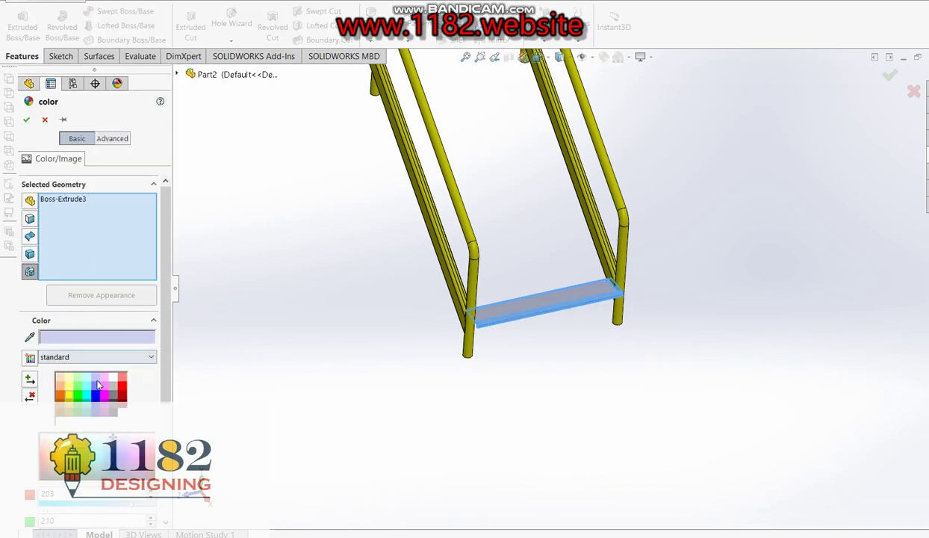
pyautogui.click(110, 388)
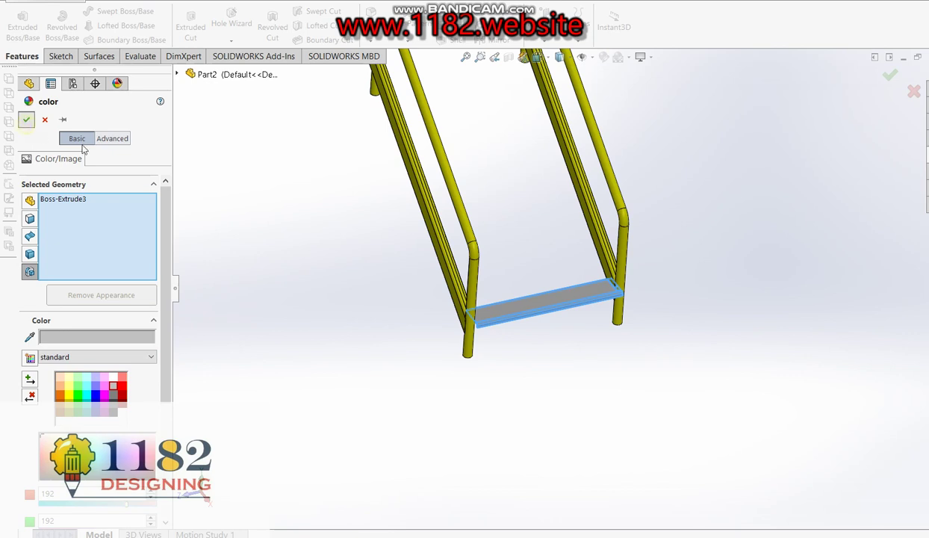
pyautogui.click(26, 119)
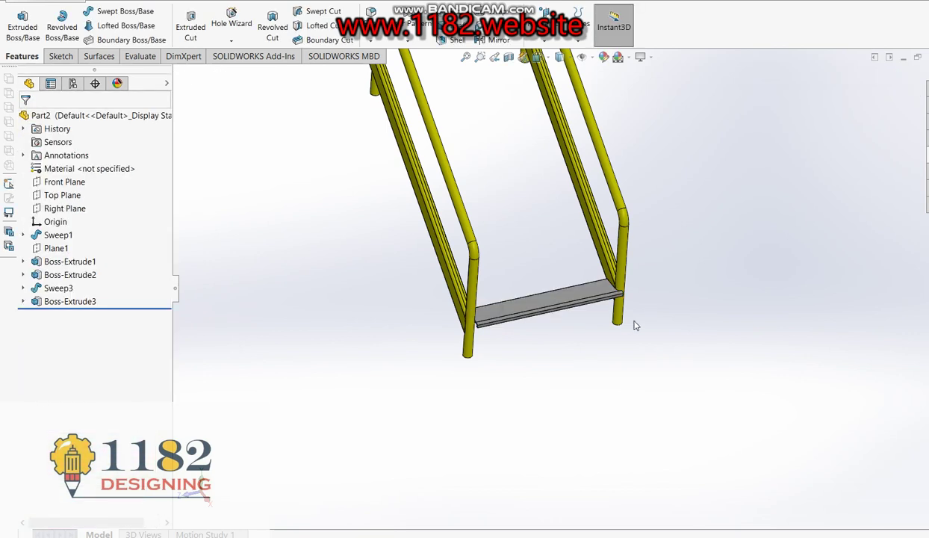
pyautogui.click(577, 299)
pyautogui.moveTo(577, 299); pyautogui.dragTo(543, 237, button='middle')
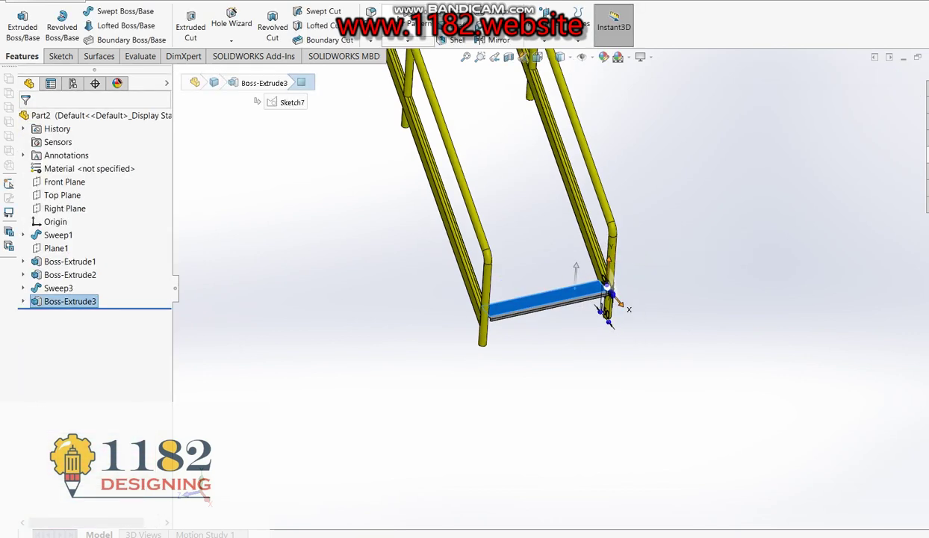
# - Linear-pattern Boss-Extrude3 along the rail edge: 15 instances at 250 mm spacing
pyautogui.click(410, 36)
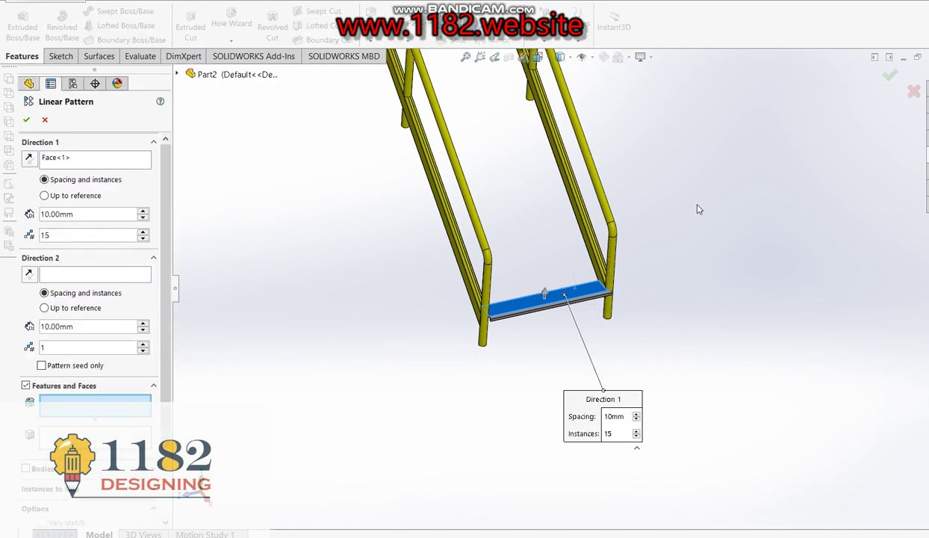
pyautogui.scroll(-1, 575, 252)
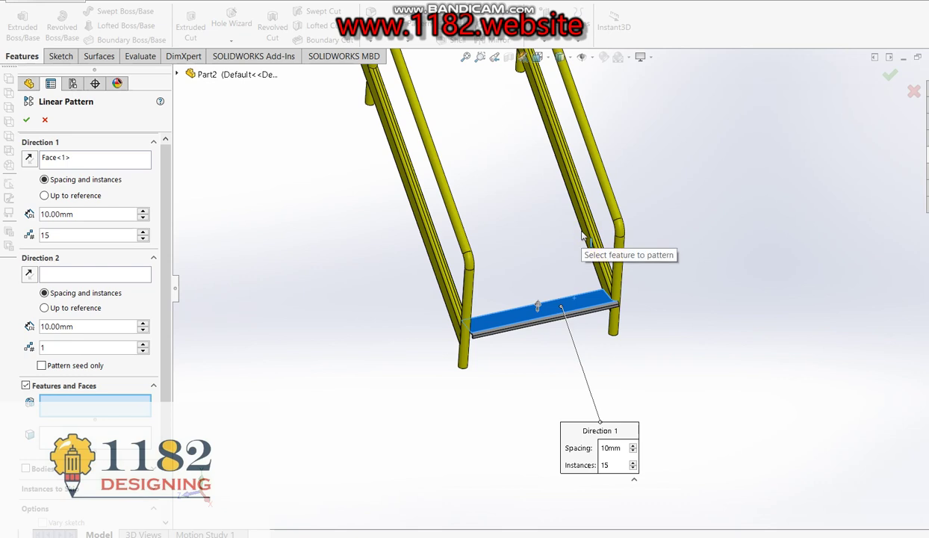
pyautogui.click(65, 158)
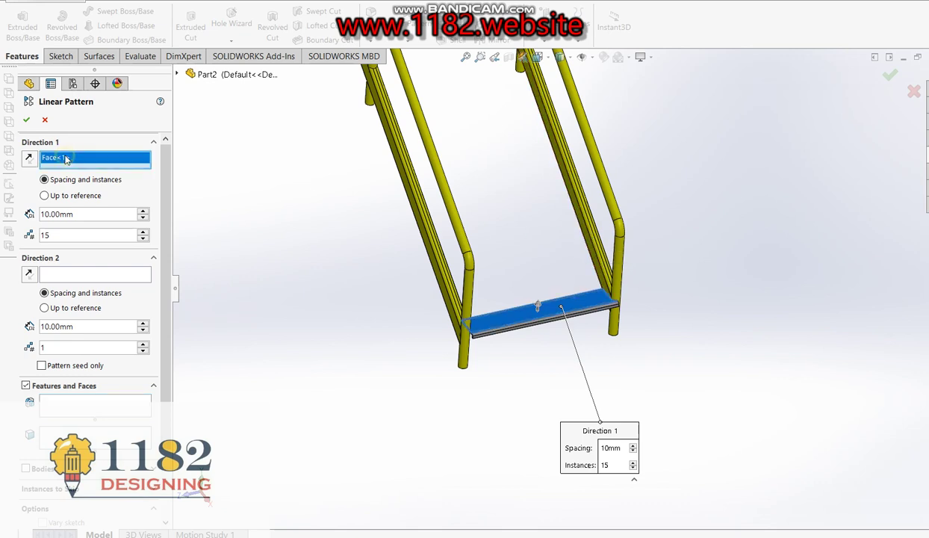
pyautogui.click(44, 120)
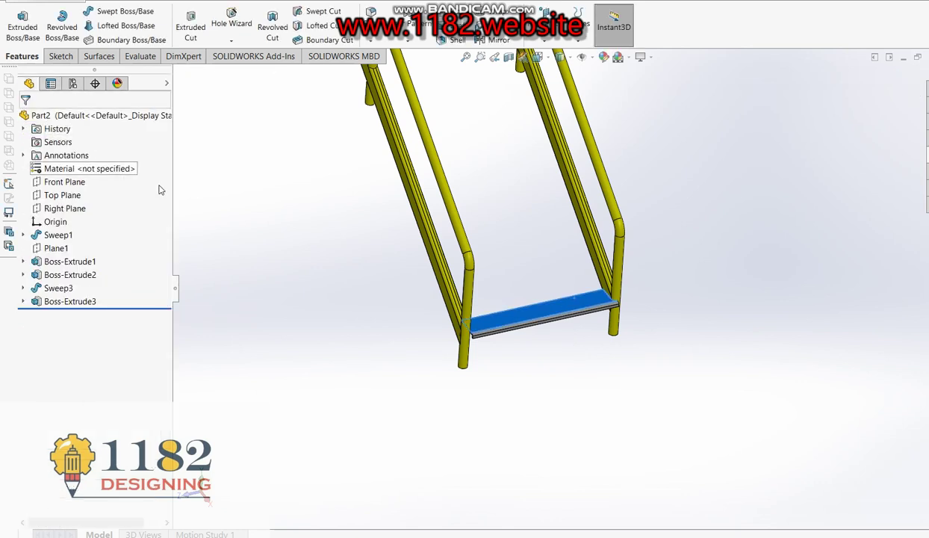
pyautogui.click(47, 303)
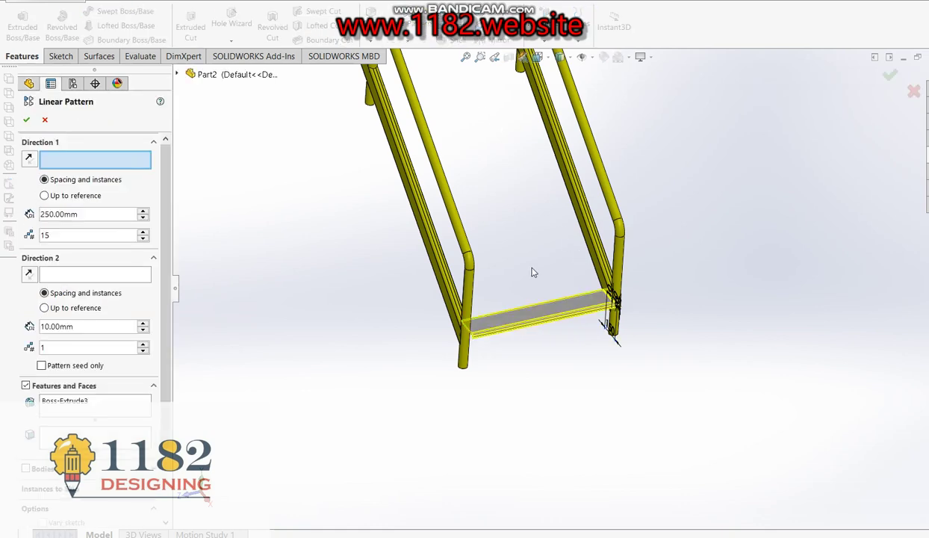
pyautogui.click(590, 257)
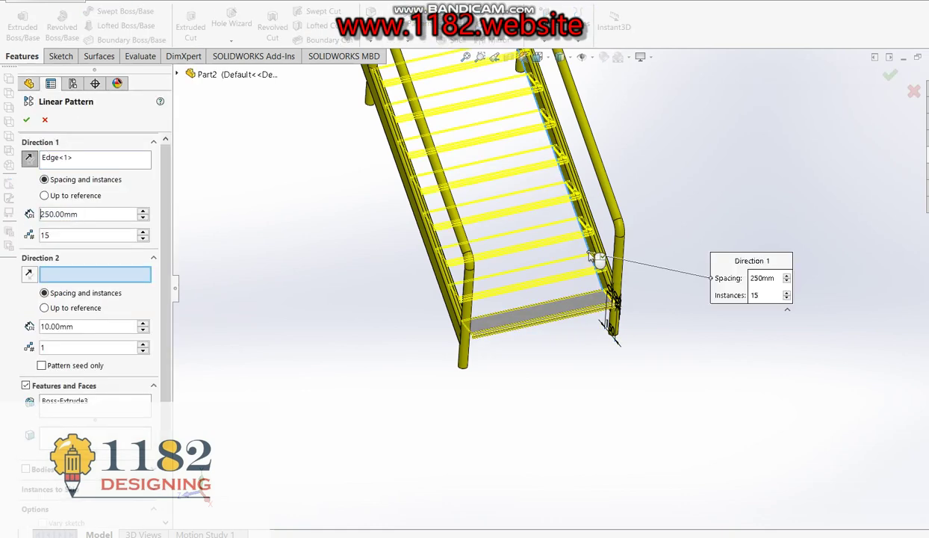
pyautogui.scroll(3, 456, 135)
pyautogui.scroll(2, 482, 114)
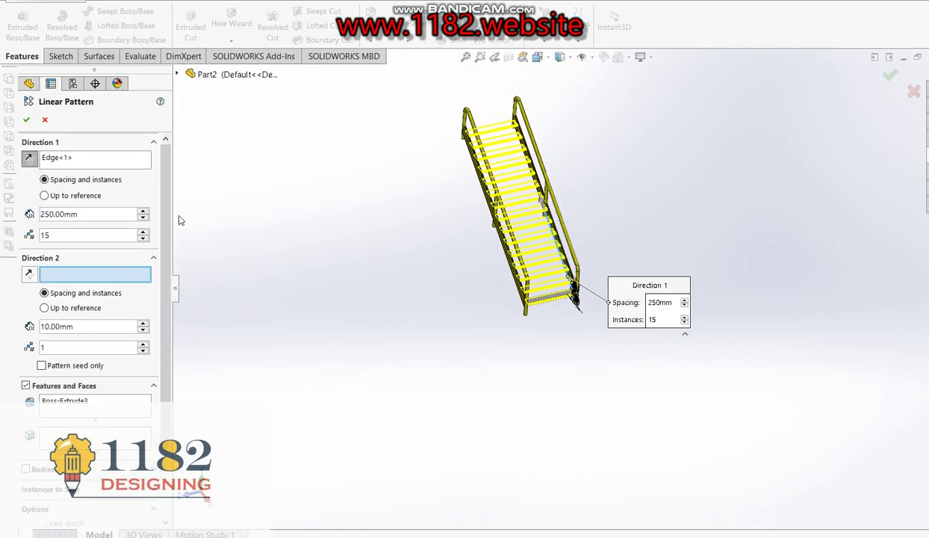
pyautogui.scroll(-3, 554, 136)
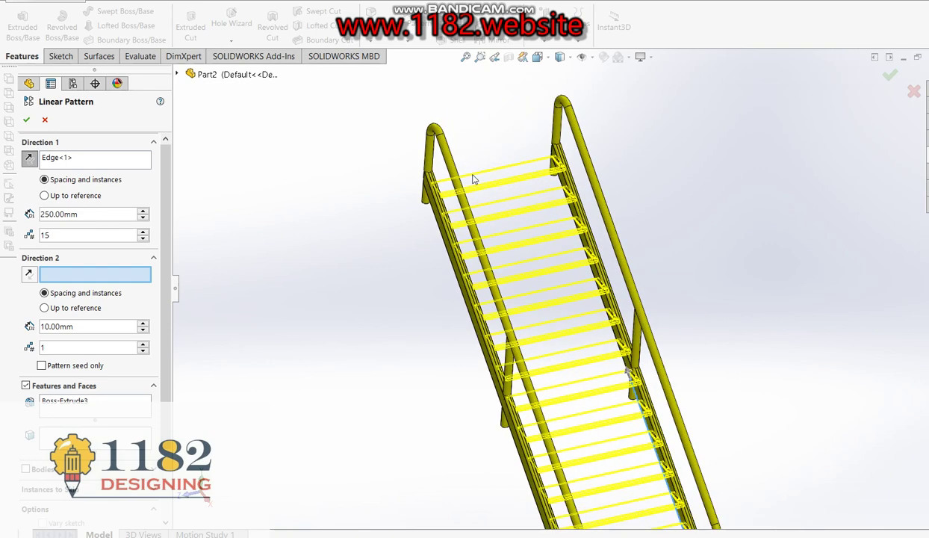
pyautogui.scroll(-3, 470, 174)
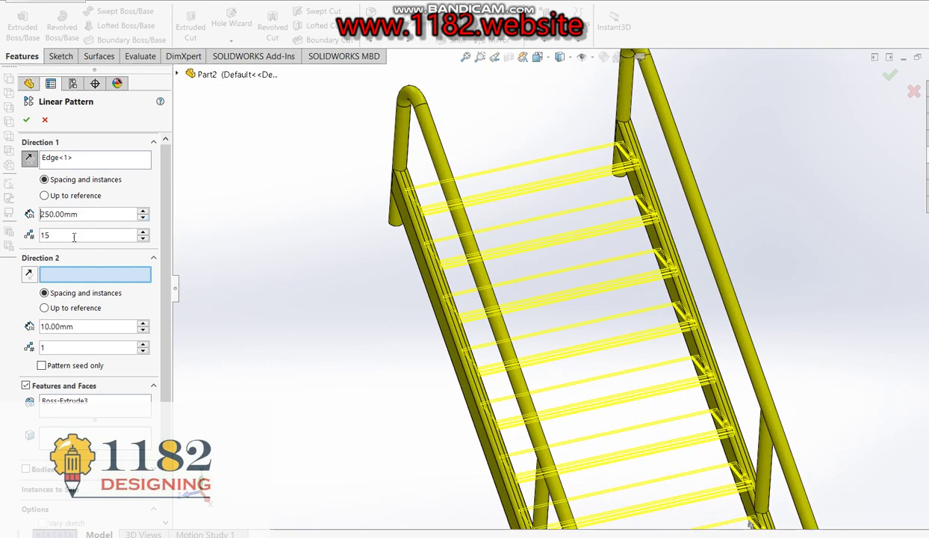
pyautogui.click(25, 117)
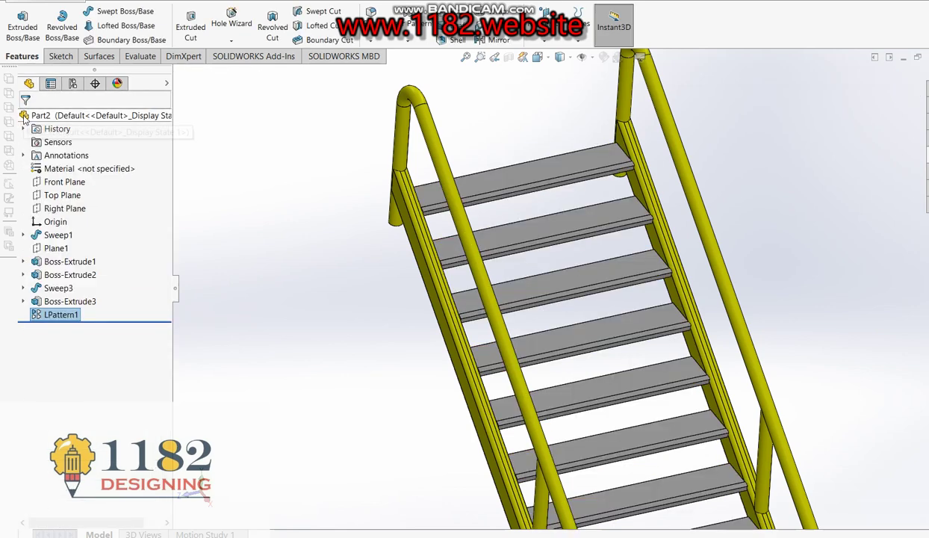
pyautogui.scroll(3, 601, 284)
pyautogui.scroll(2, 637, 404)
pyautogui.scroll(-2, 637, 404)
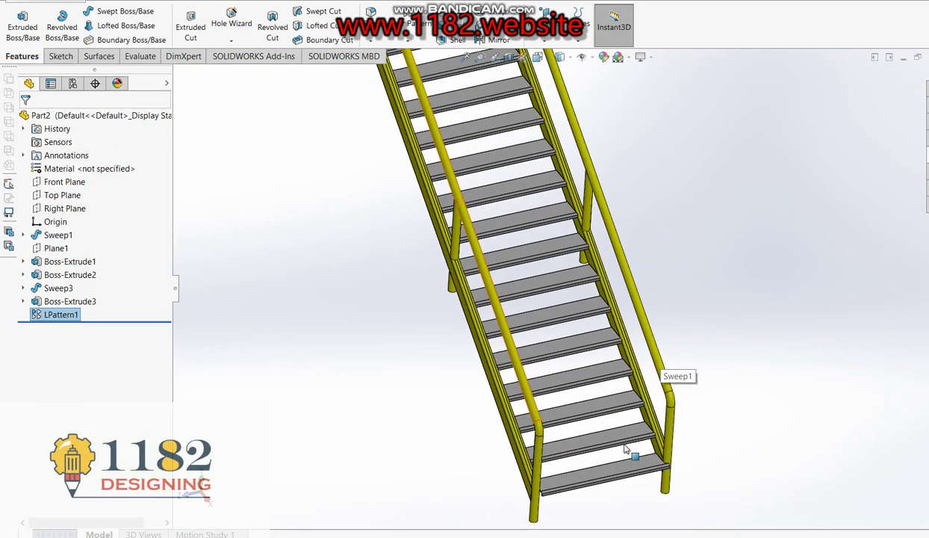
pyautogui.scroll(-1, 626, 448)
pyautogui.scroll(-1, 620, 478)
pyautogui.scroll(1, 605, 456)
pyautogui.scroll(1, 516, 276)
pyautogui.scroll(1, 523, 299)
pyautogui.scroll(1, 522, 299)
pyautogui.scroll(-1, 513, 155)
pyautogui.scroll(-1, 513, 155)
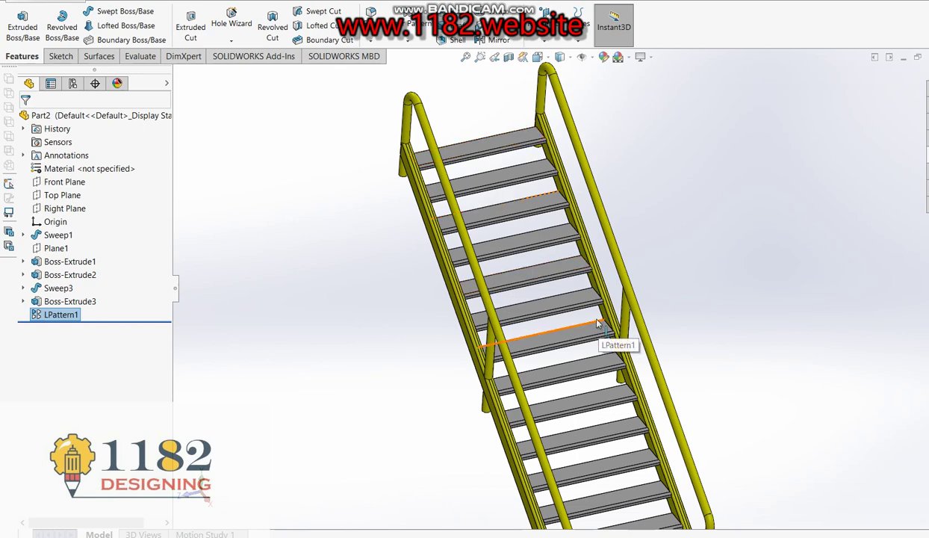
pyautogui.scroll(1, 579, 321)
pyautogui.scroll(1, 525, 423)
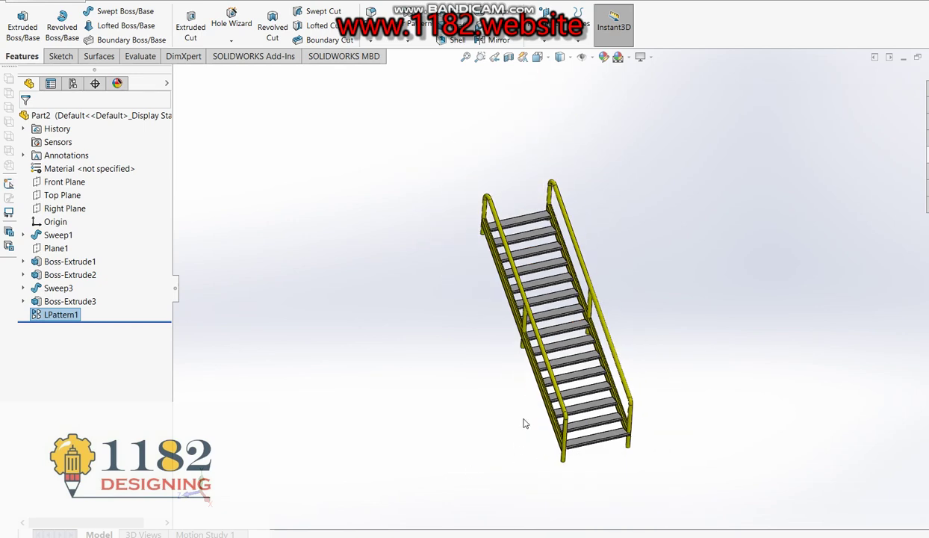
pyautogui.scroll(-2, 543, 415)
pyautogui.scroll(-2, 549, 410)
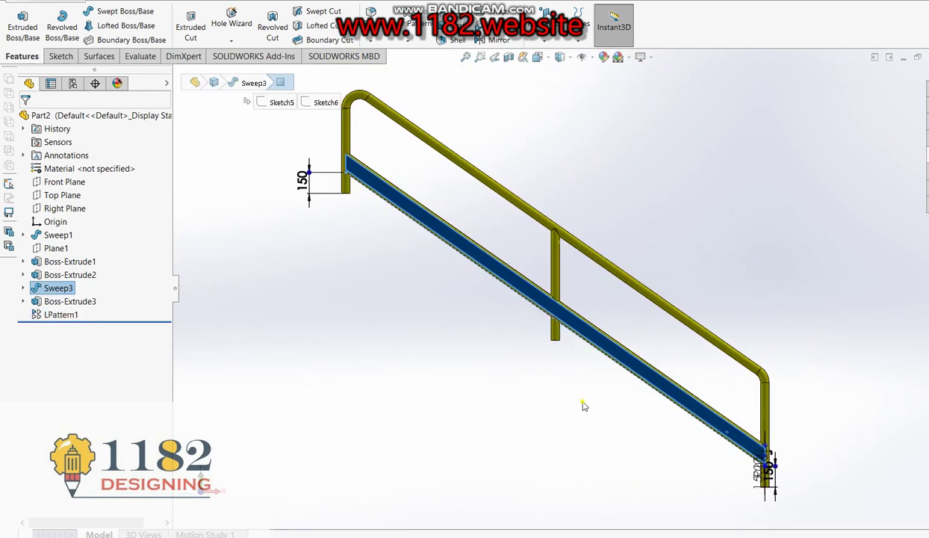
pyautogui.click(585, 406)
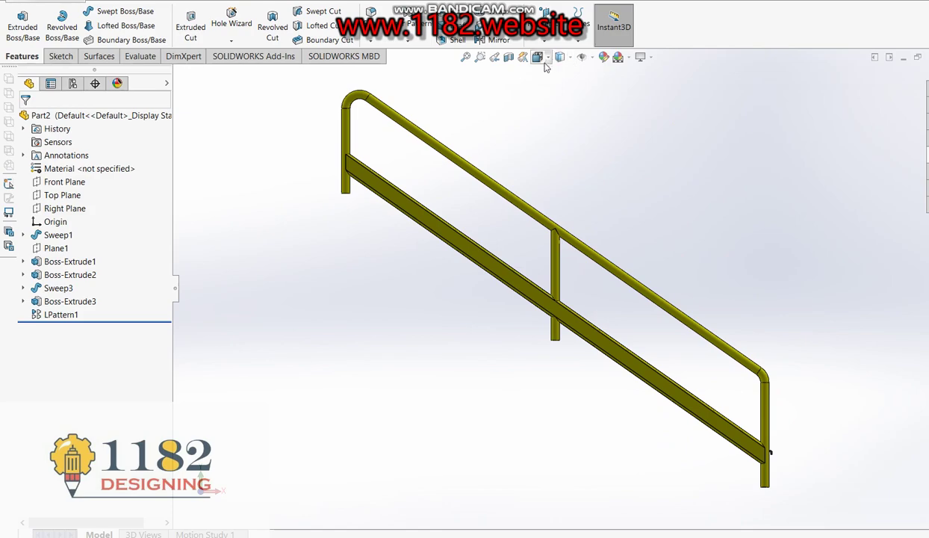
pyautogui.click(544, 64)
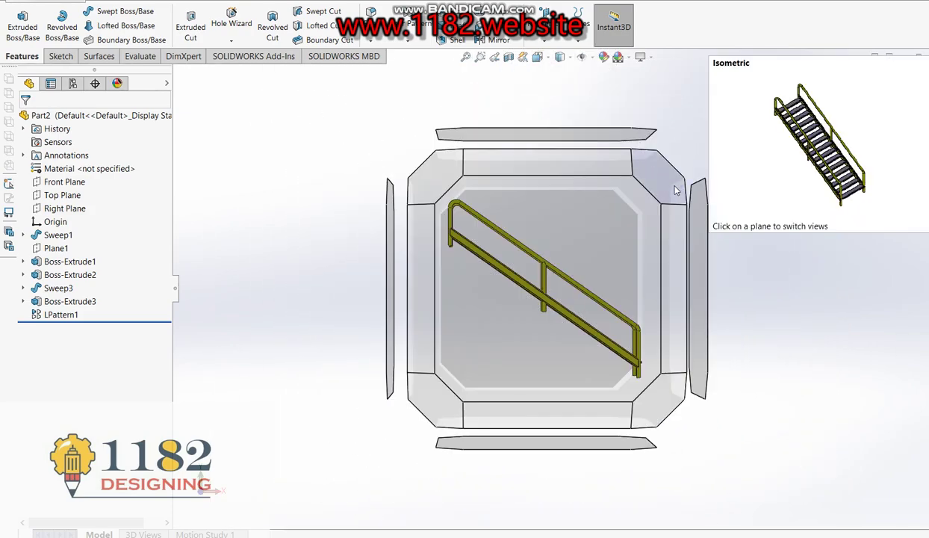
pyautogui.click(674, 191)
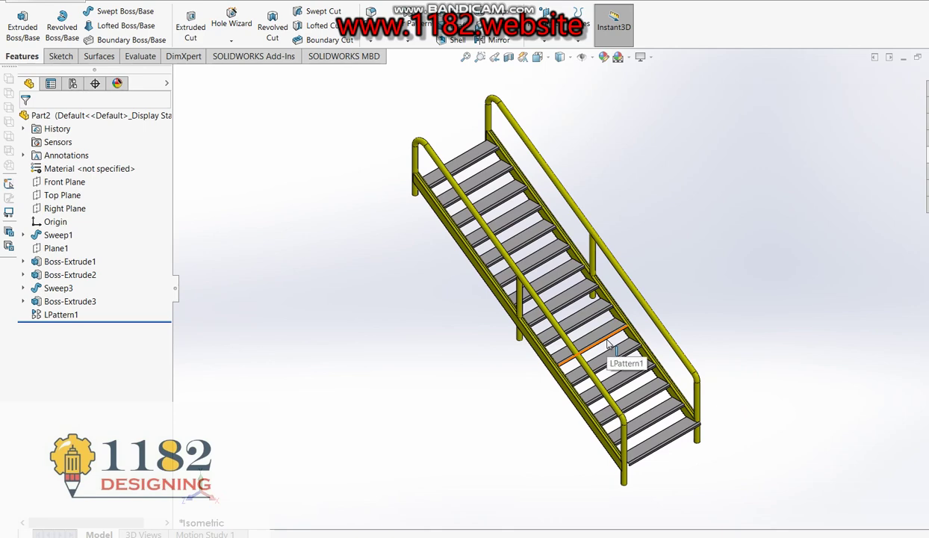
pyautogui.scroll(-3, 470, 173)
pyautogui.scroll(-3, 470, 173)
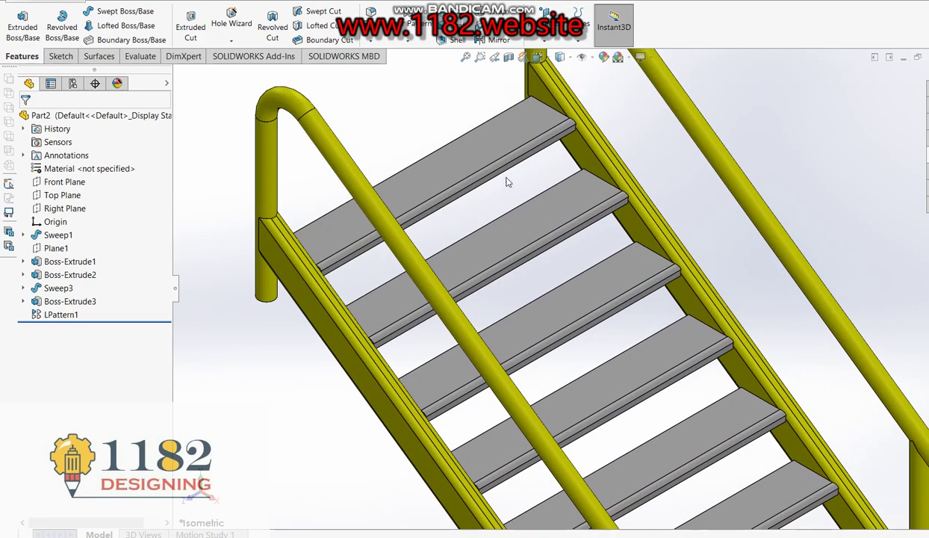
pyautogui.click(457, 179)
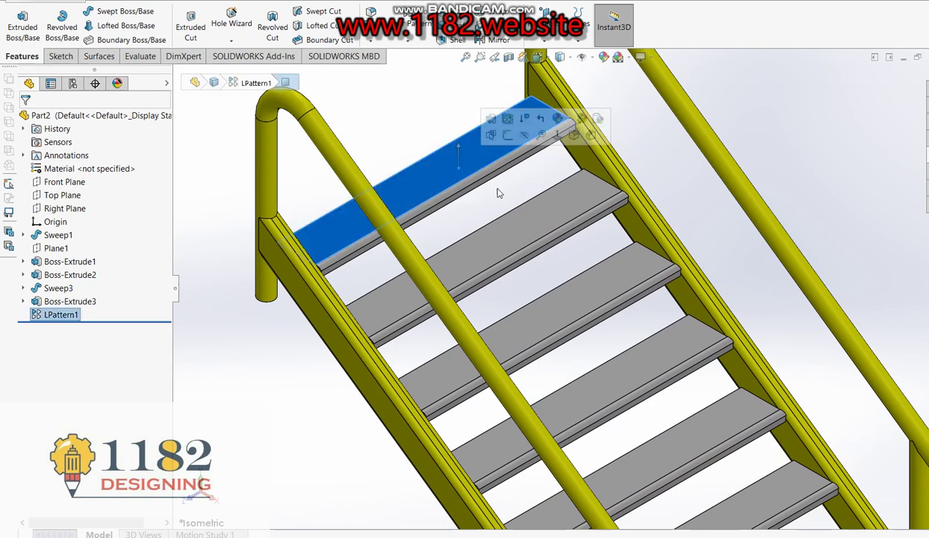
# - Start a sketch on the top tread face and view it normal-to, zoomed on the left end
pyautogui.scroll(-1, 439, 189)
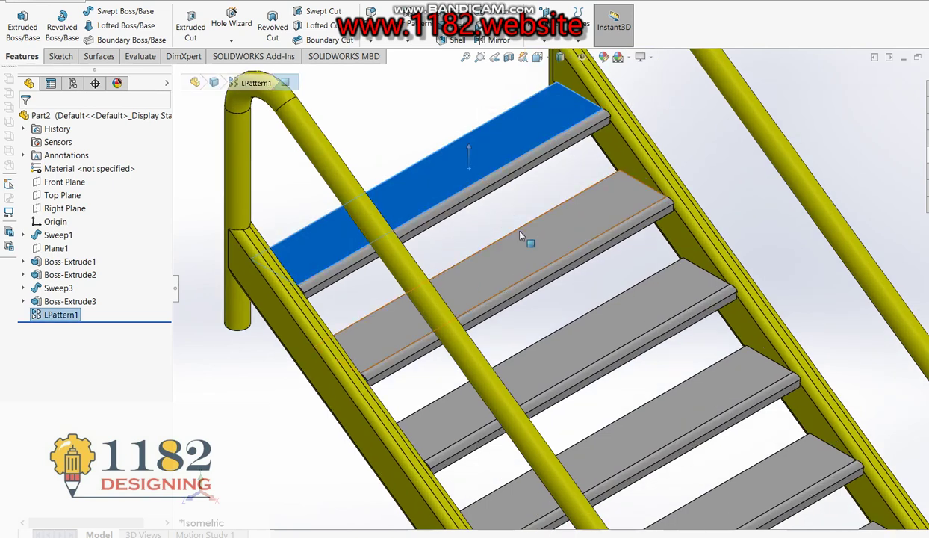
pyautogui.click(21, 23)
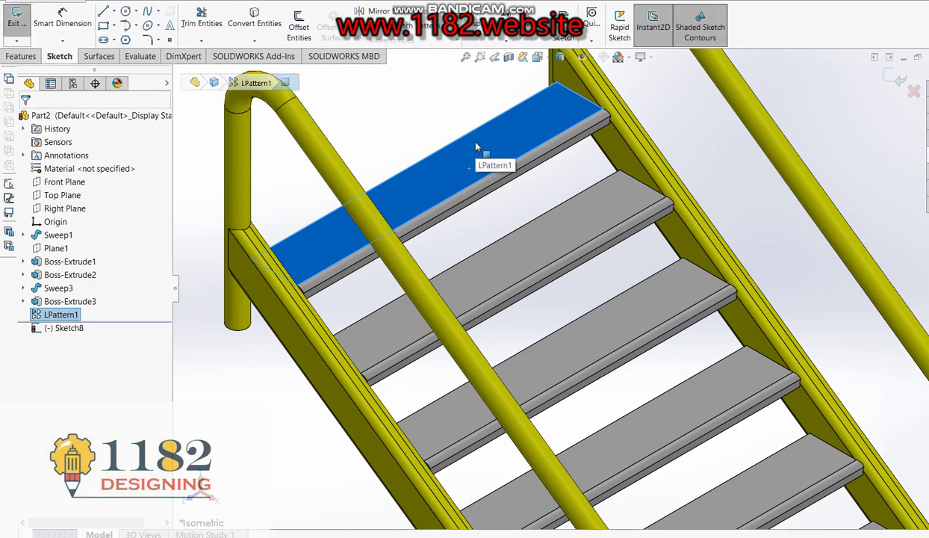
pyautogui.hotkey('ctrl', '8')
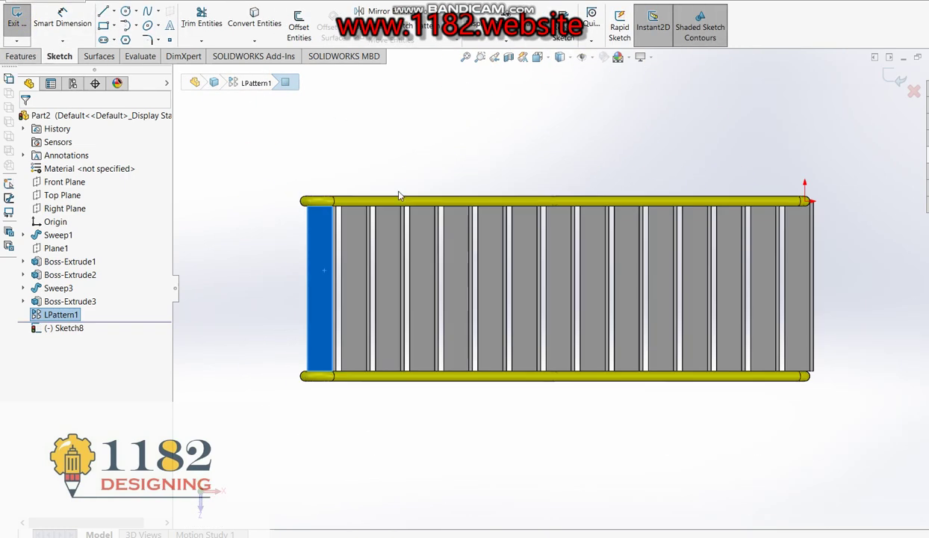
pyautogui.scroll(-2, 334, 250)
pyautogui.press('Escape')
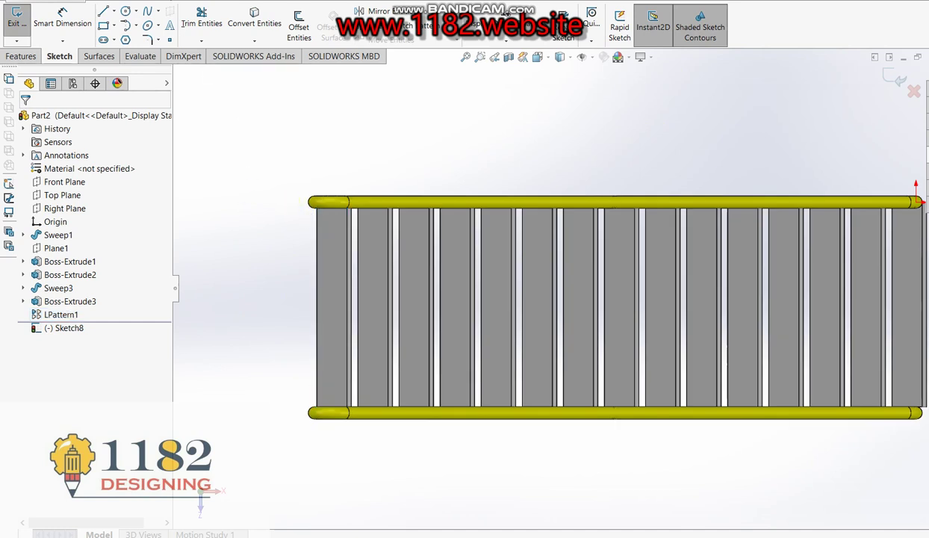
# - Draw a corner rectangle from the first tread's corner out to the left of the stair
pyautogui.click(104, 25)
pyautogui.click(346, 209)
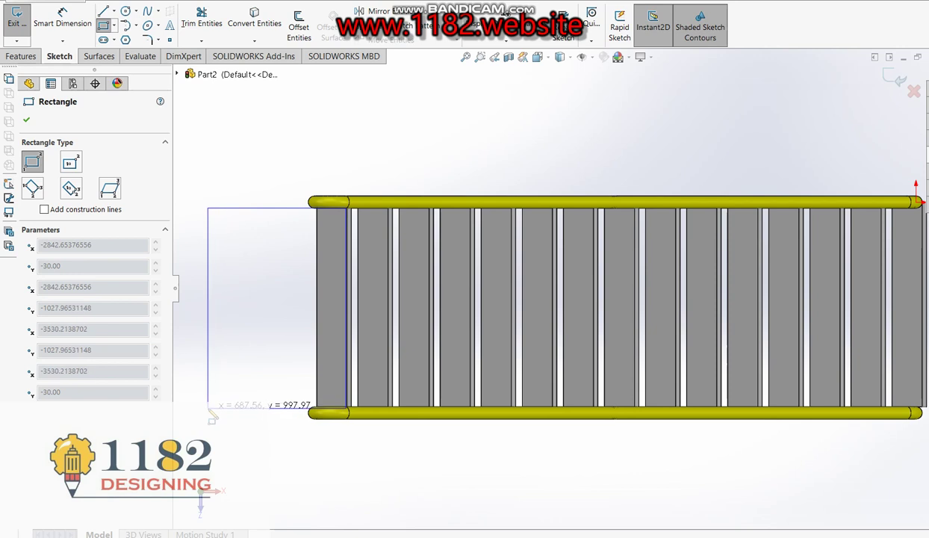
pyautogui.click(207, 407)
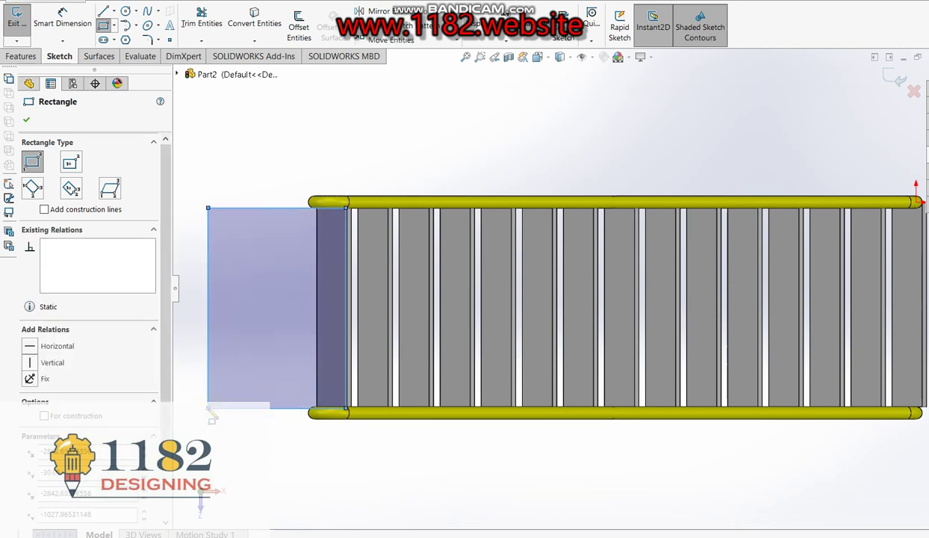
pyautogui.click(895, 79)
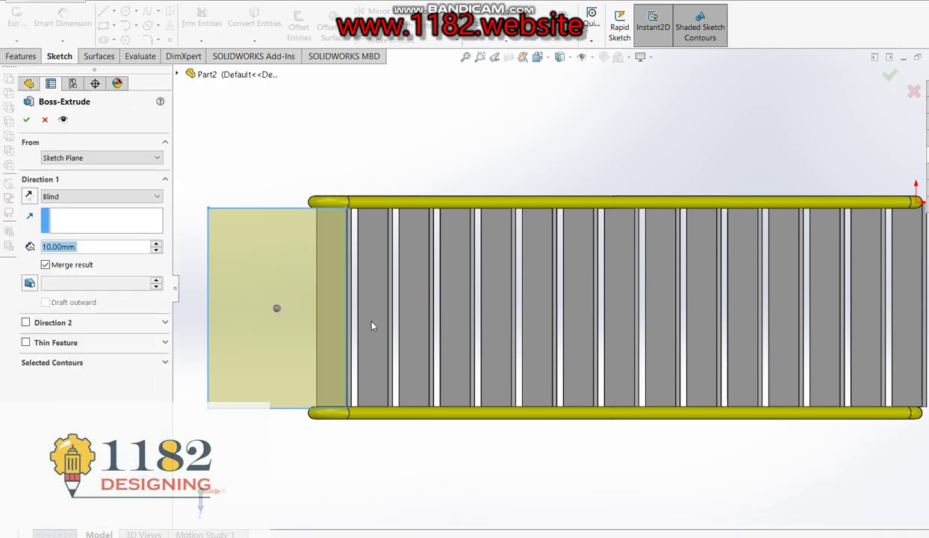
# - Finish the 10 mm Boss-Extrude4 landing plate and colour it grey
pyautogui.click(26, 120)
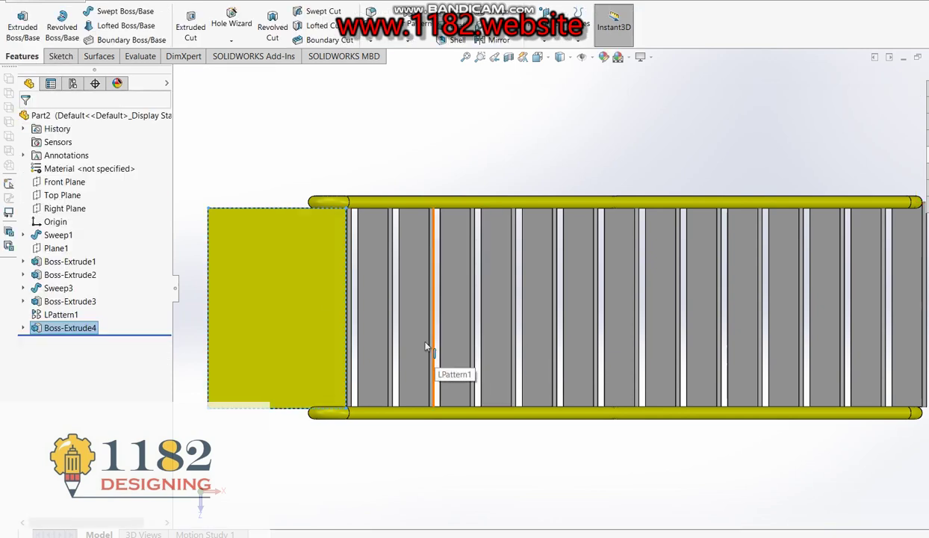
pyautogui.click(613, 26)
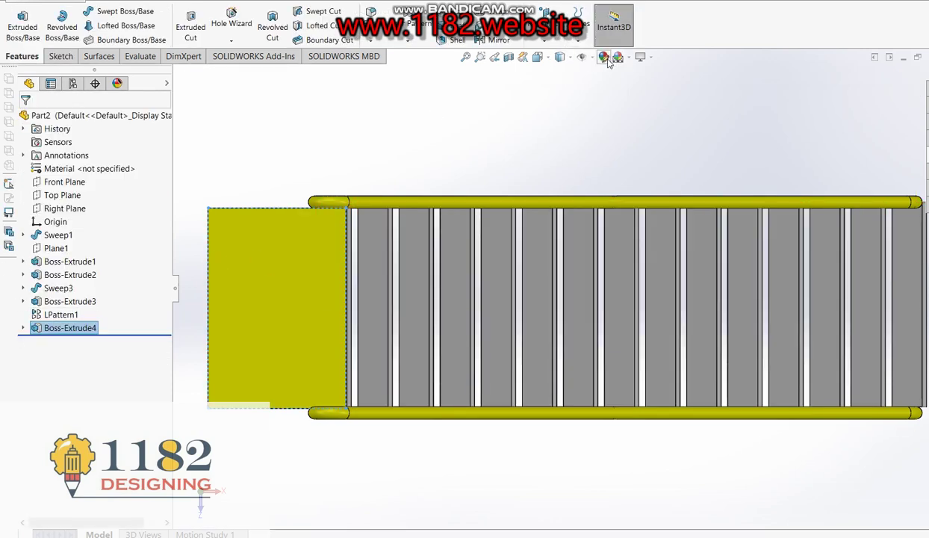
pyautogui.click(603, 57)
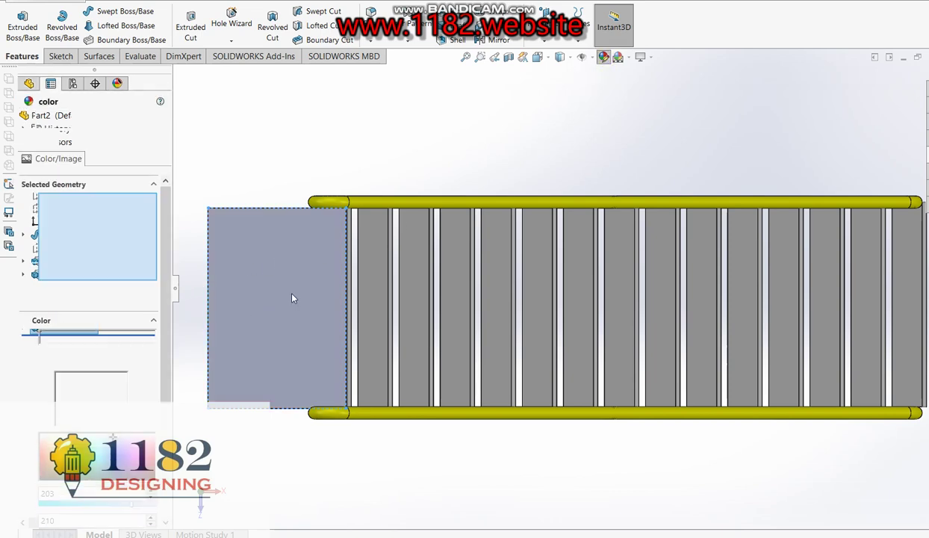
pyautogui.click(26, 119)
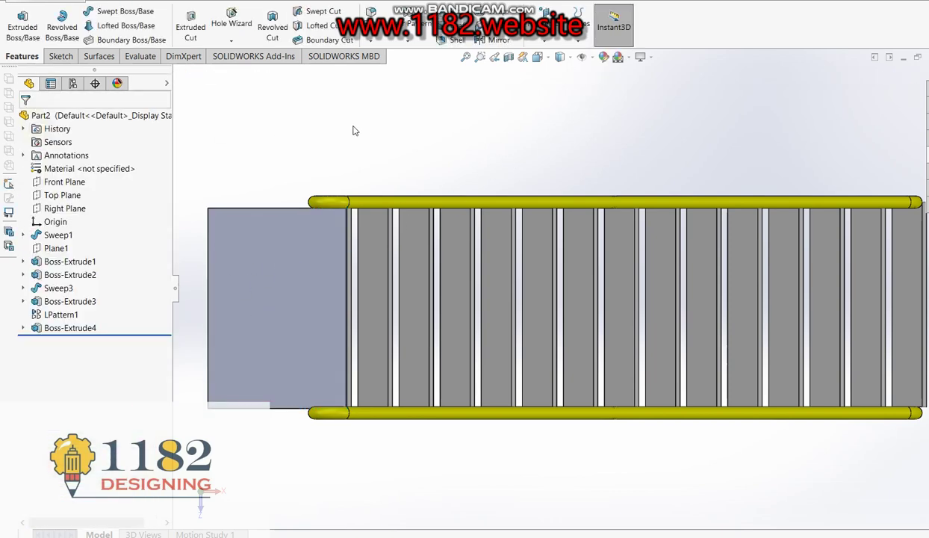
pyautogui.moveTo(560, 268); pyautogui.dragTo(585, 267, button='middle')
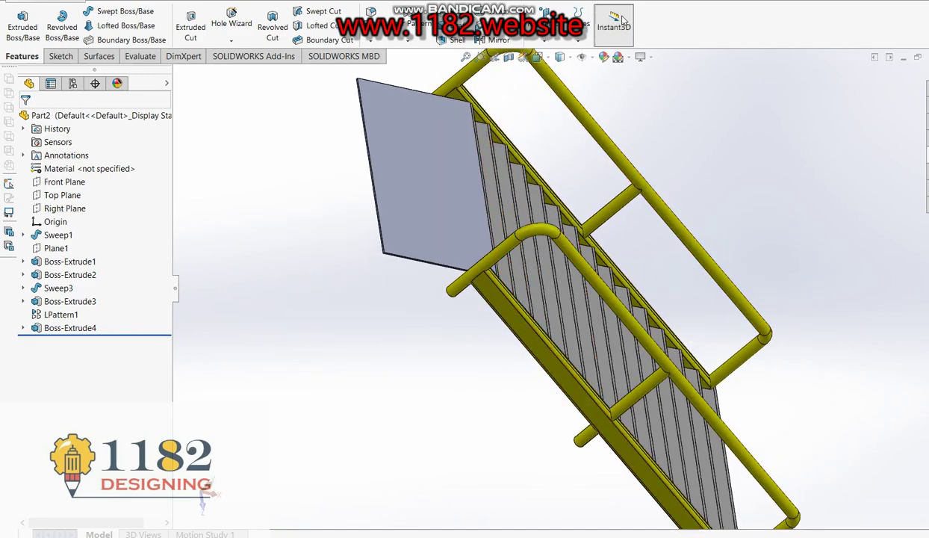
# - Try several preset orientations from the View Selector cube to turn the stair
pyautogui.click(560, 58)
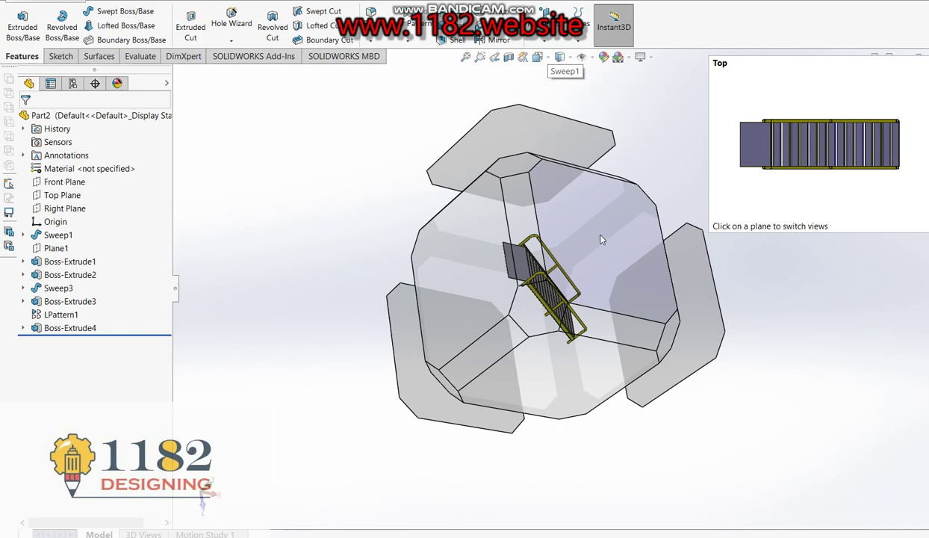
pyautogui.click(561, 260)
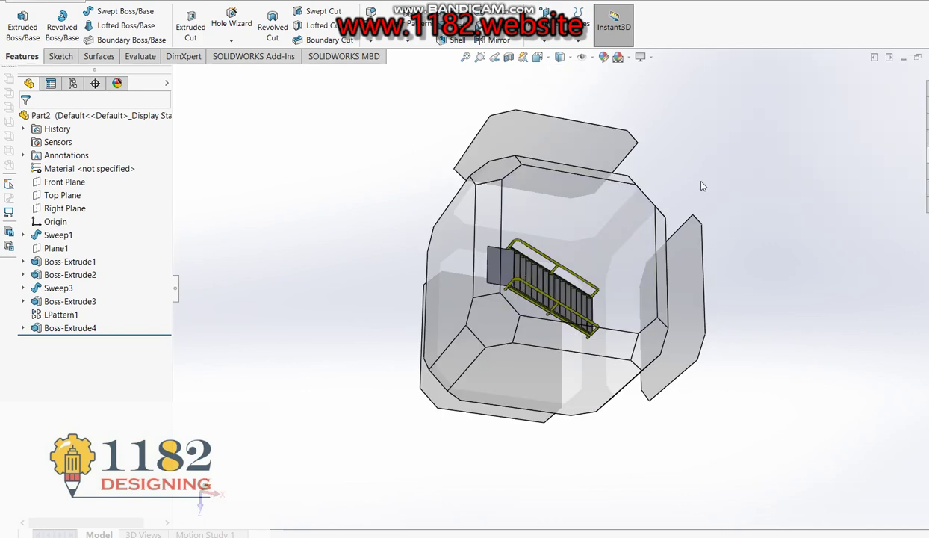
pyautogui.click(628, 226)
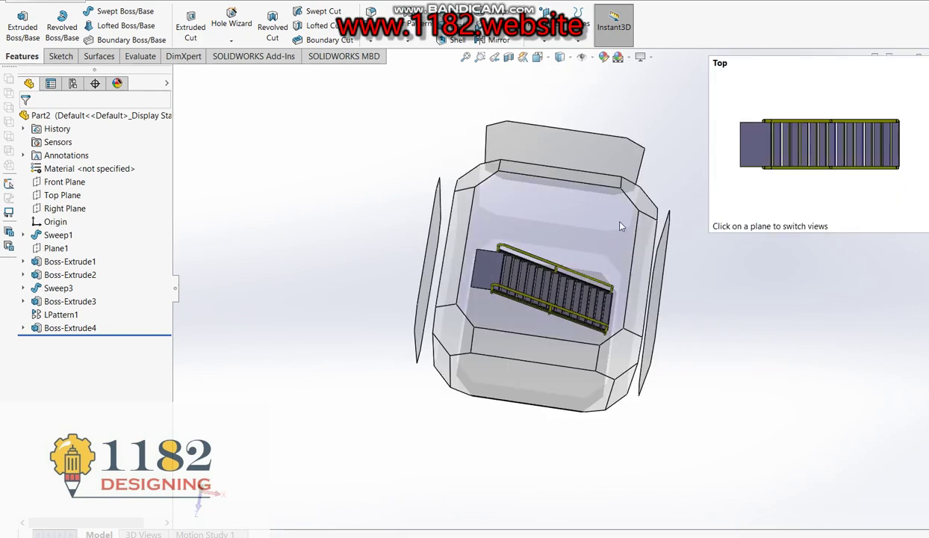
pyautogui.click(640, 200)
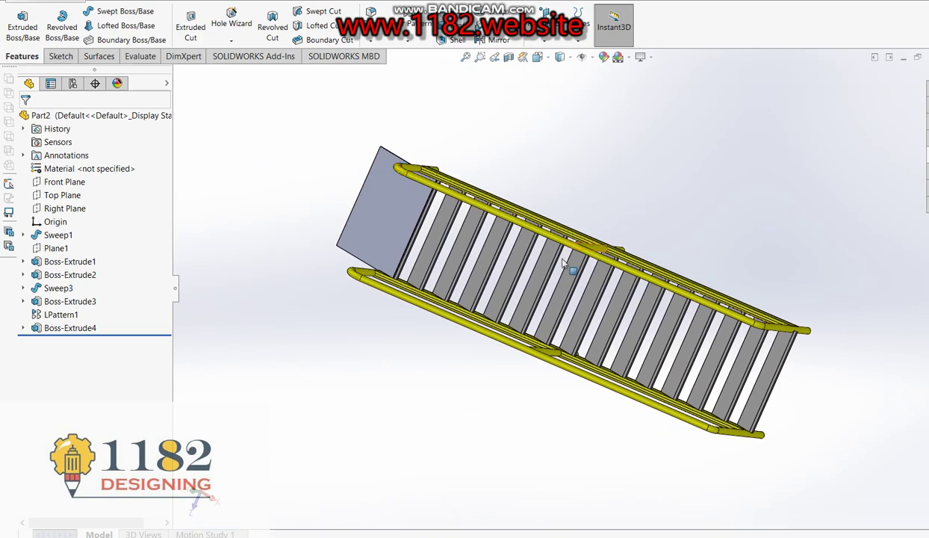
pyautogui.scroll(2, 499, 266)
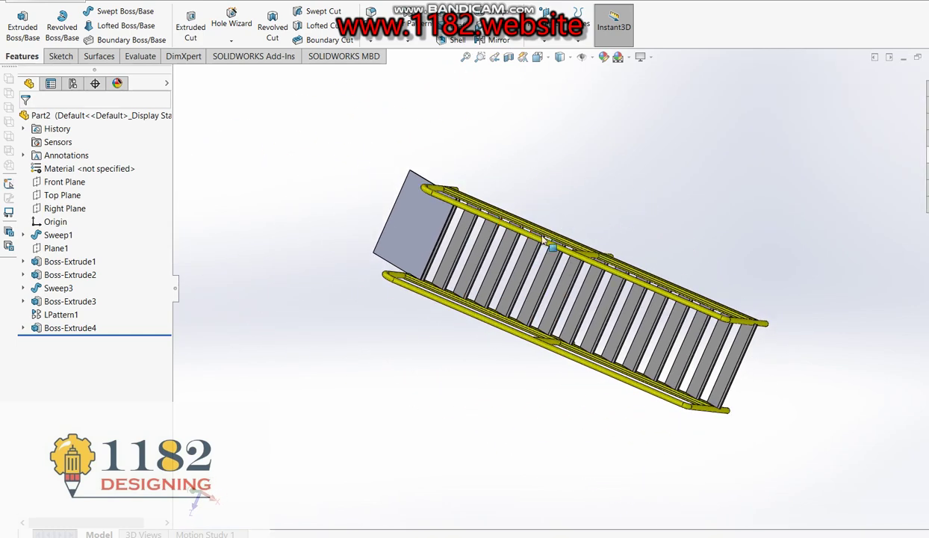
# - Select the Sweep3 side rail and view it face-on with Normal To (Ctrl+8)
pyautogui.click(413, 247)
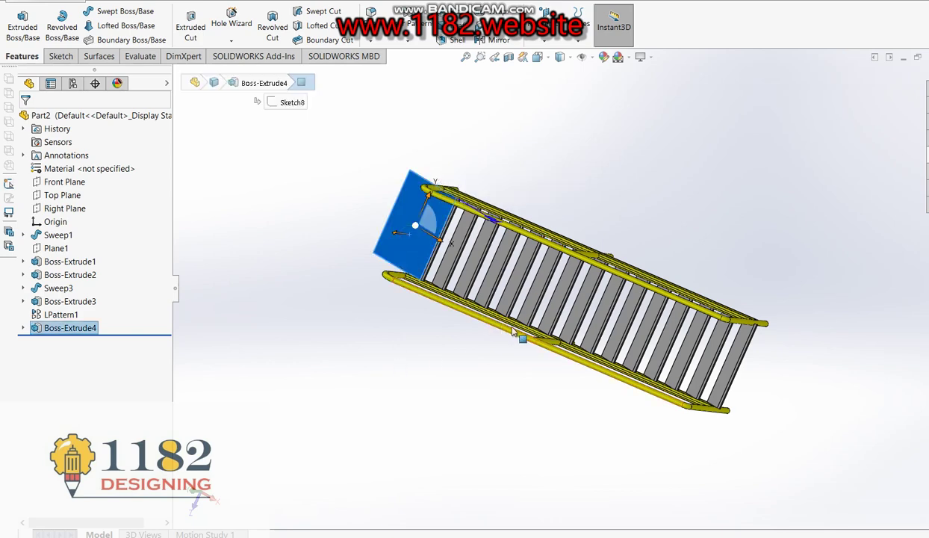
pyautogui.moveTo(515, 328); pyautogui.dragTo(618, 233, button='middle')
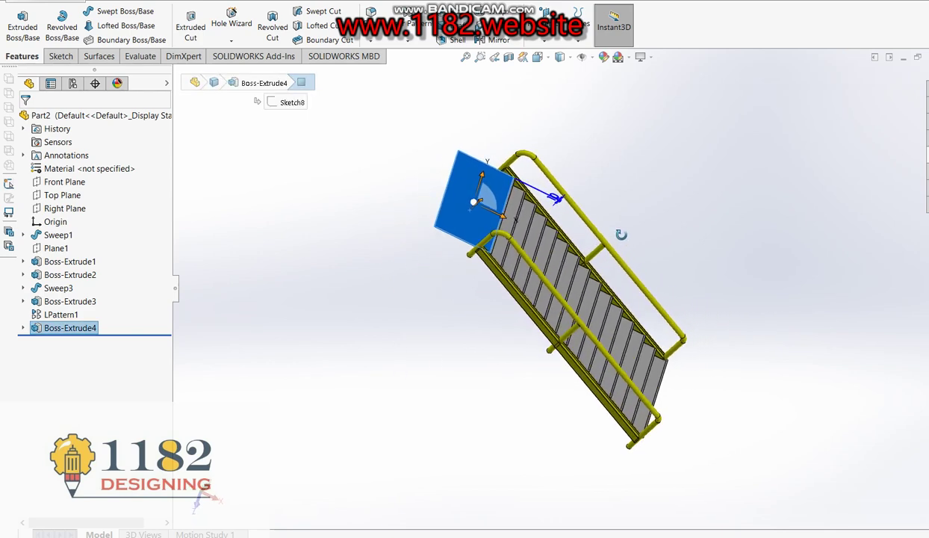
pyautogui.click(578, 372)
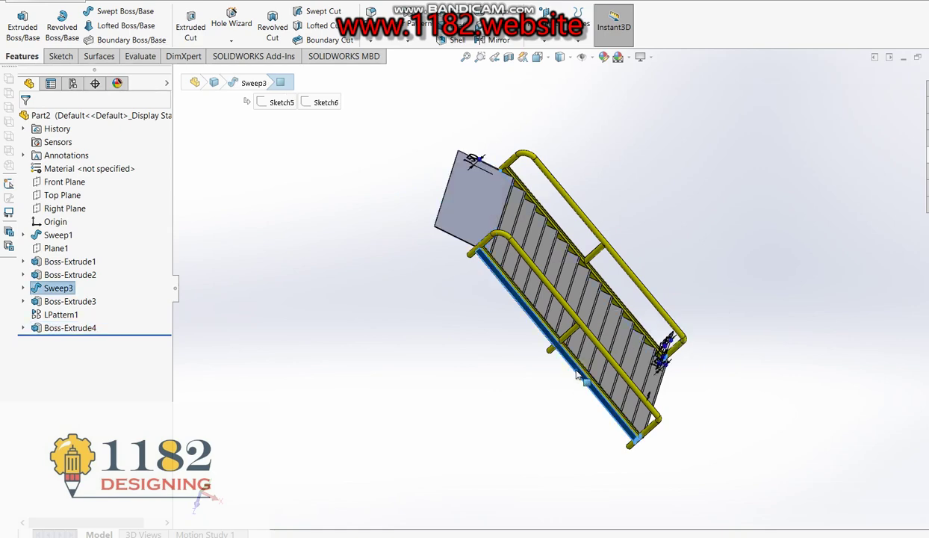
pyautogui.hotkey('ctrl', '8')
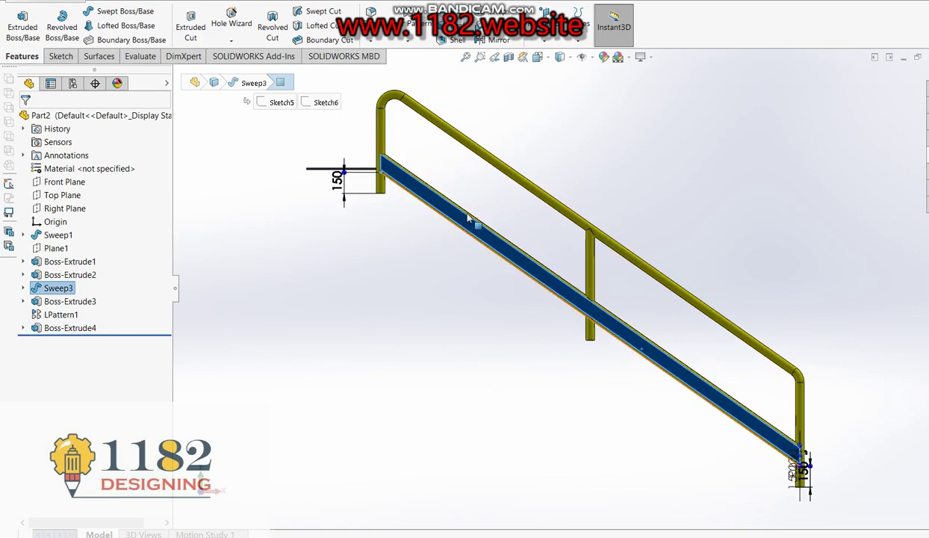
pyautogui.click(677, 163)
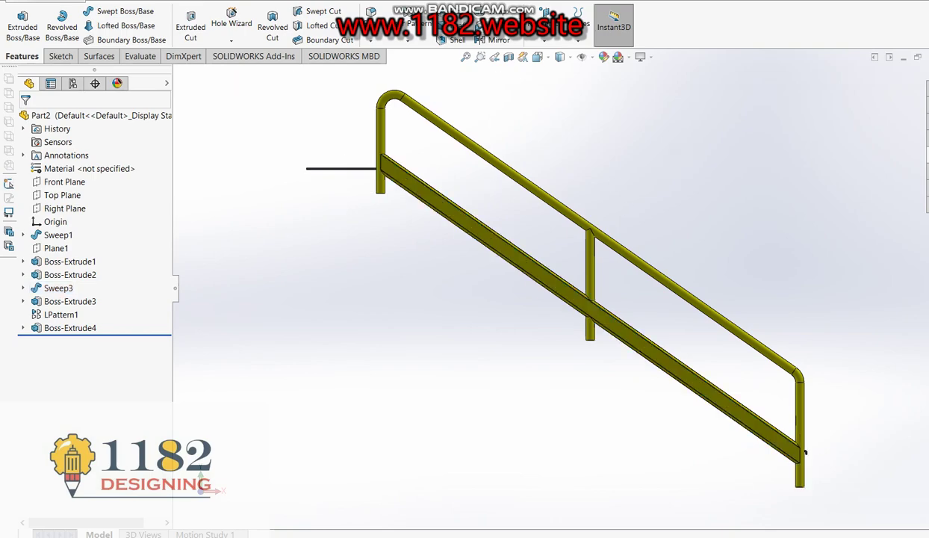
# - Switch to the Isometric view and zoom until the whole stair fits on screen
pyautogui.click(549, 58)
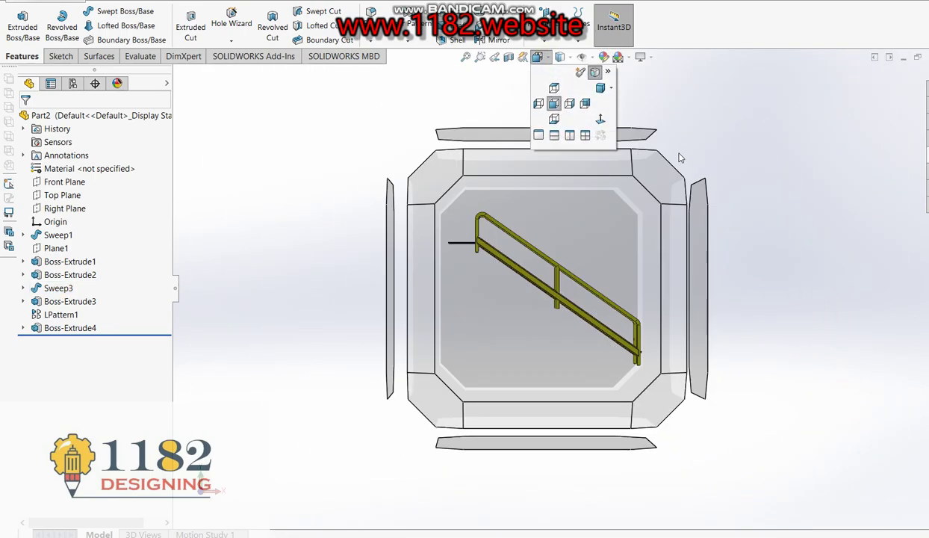
pyautogui.click(660, 185)
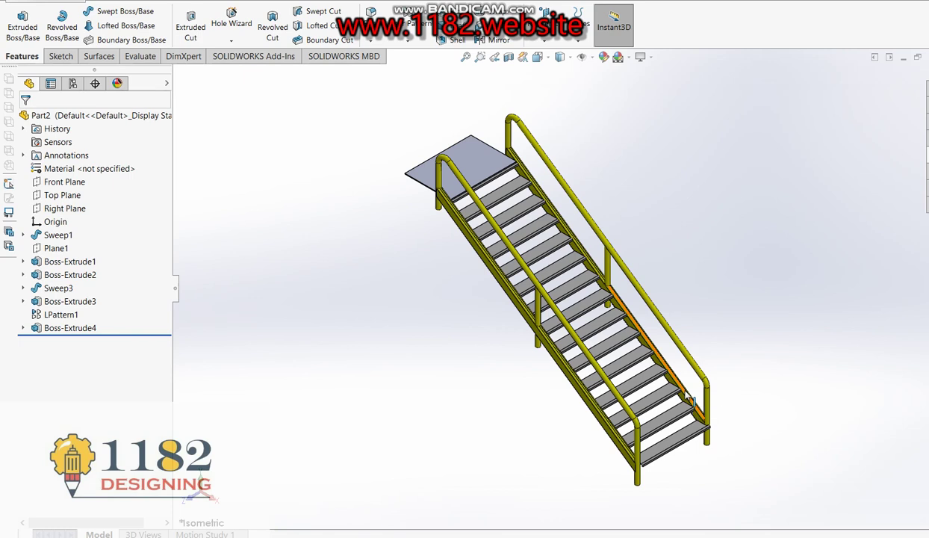
pyautogui.scroll(-3, 649, 438)
pyautogui.scroll(3, 628, 274)
pyautogui.scroll(-3, 464, 177)
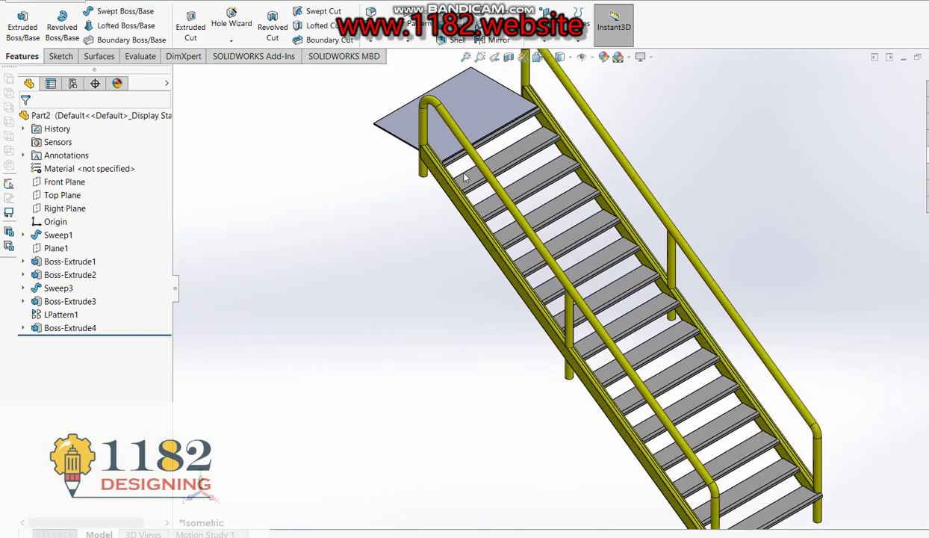
pyautogui.scroll(2, 554, 288)
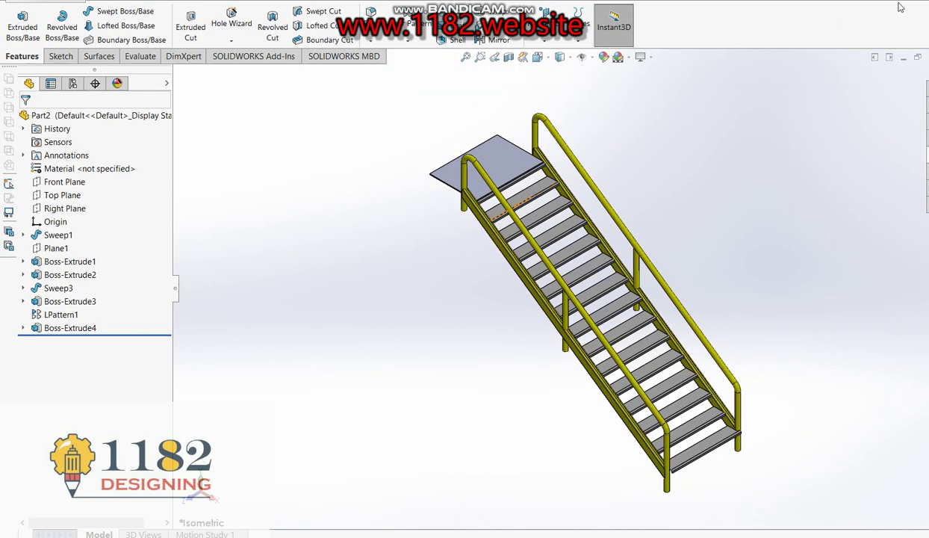